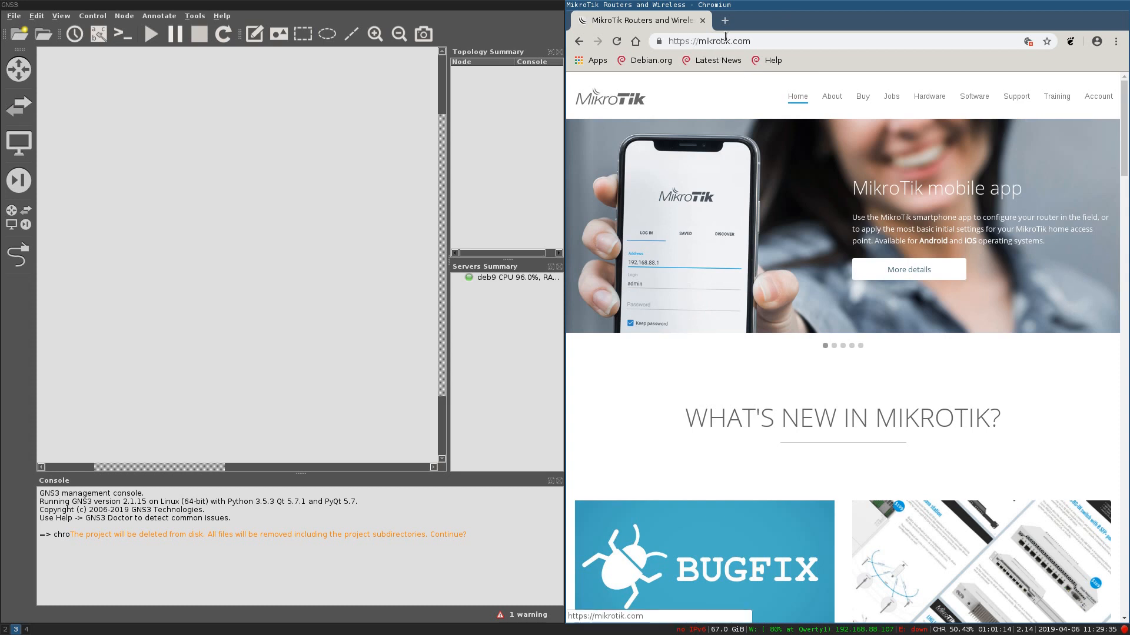
# Step: Download the Cloud Hosted Router 6.44.2 Stable VDI image from the MikroTik software page, then close Chromium
pyautogui.click(971, 97)
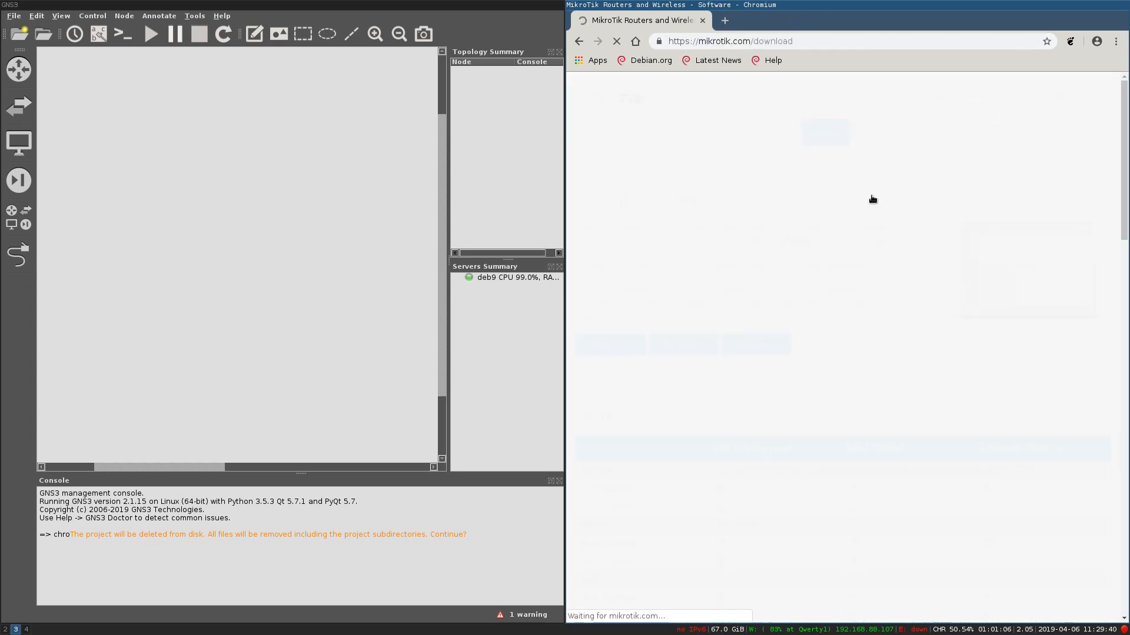
pyautogui.scroll(-4, 853, 337)
pyautogui.scroll(-4, 736, 376)
pyautogui.scroll(-7, 703, 447)
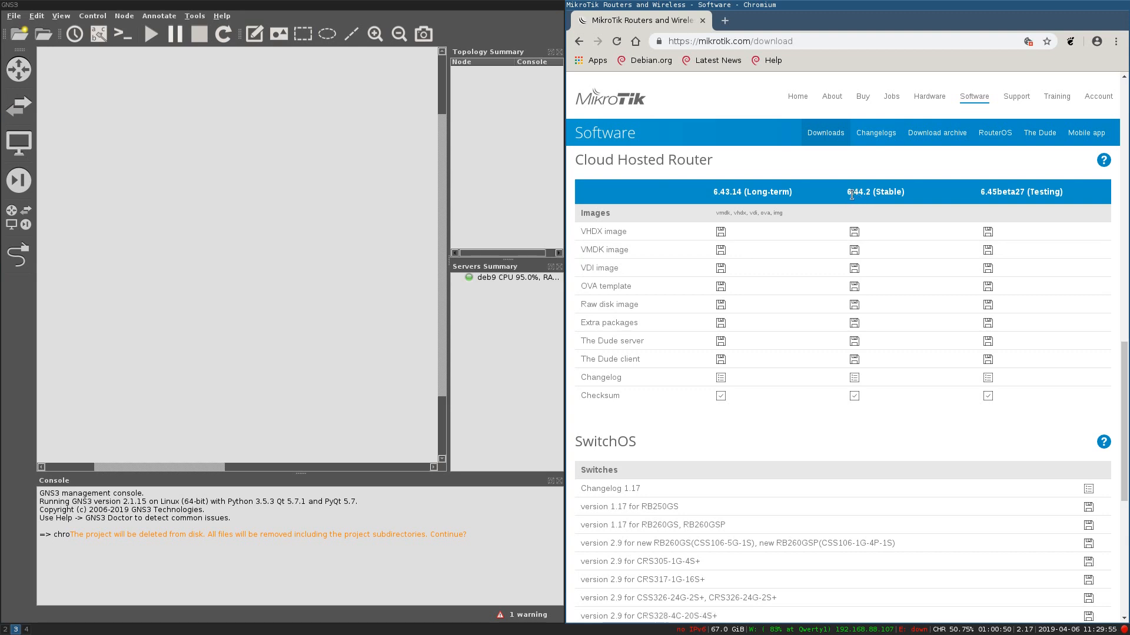
pyautogui.moveTo(905, 193); pyautogui.dragTo(851, 193)
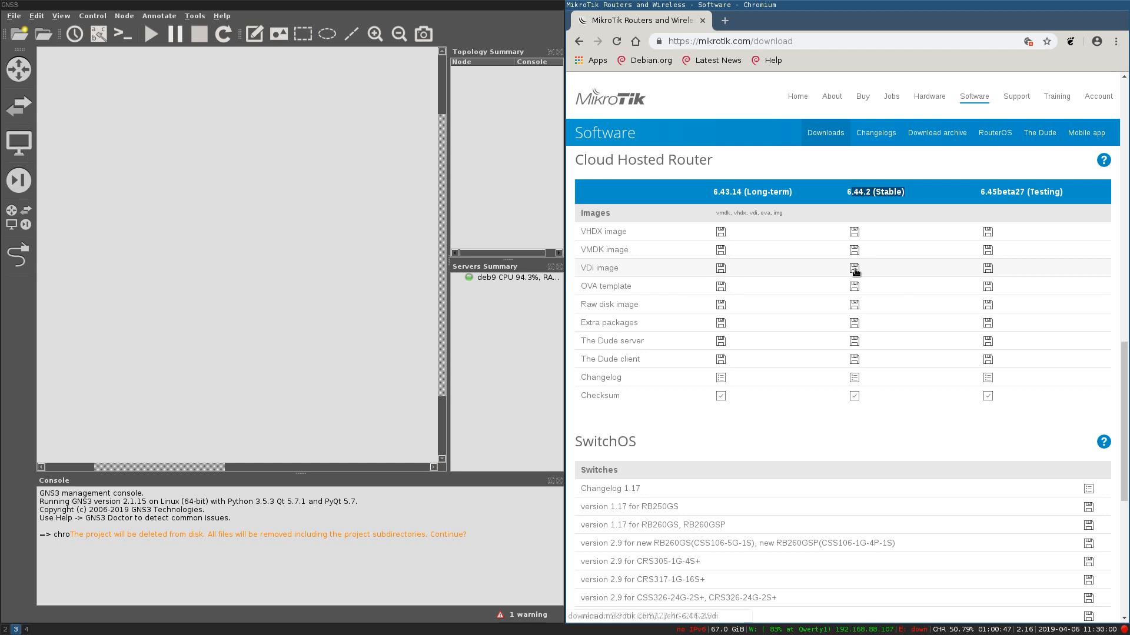
pyautogui.click(854, 269)
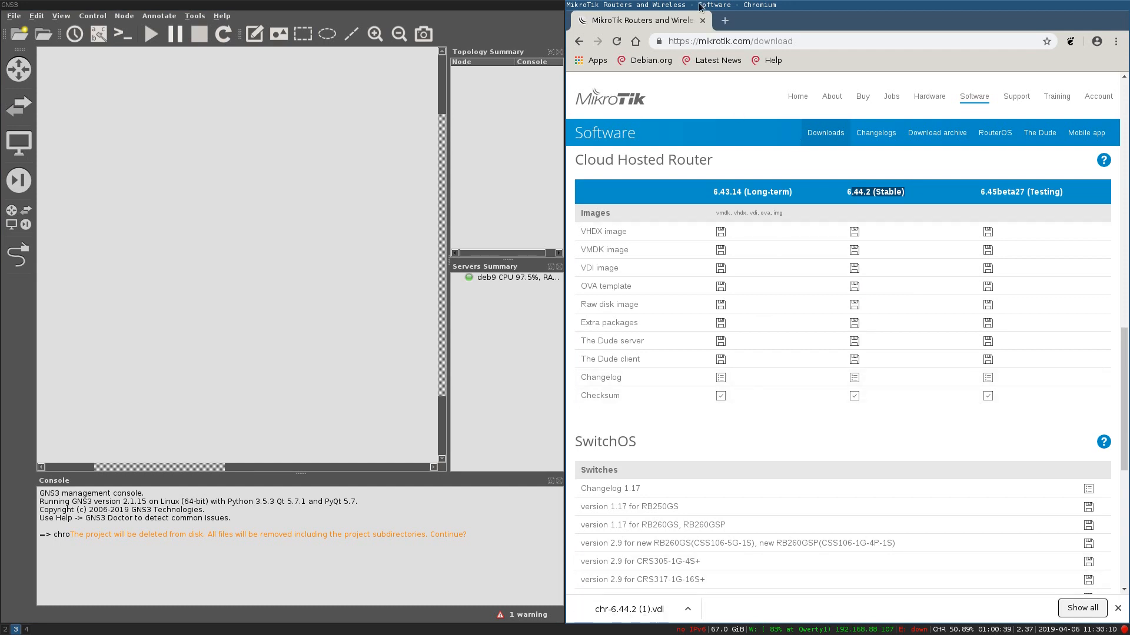
pyautogui.click(703, 20)
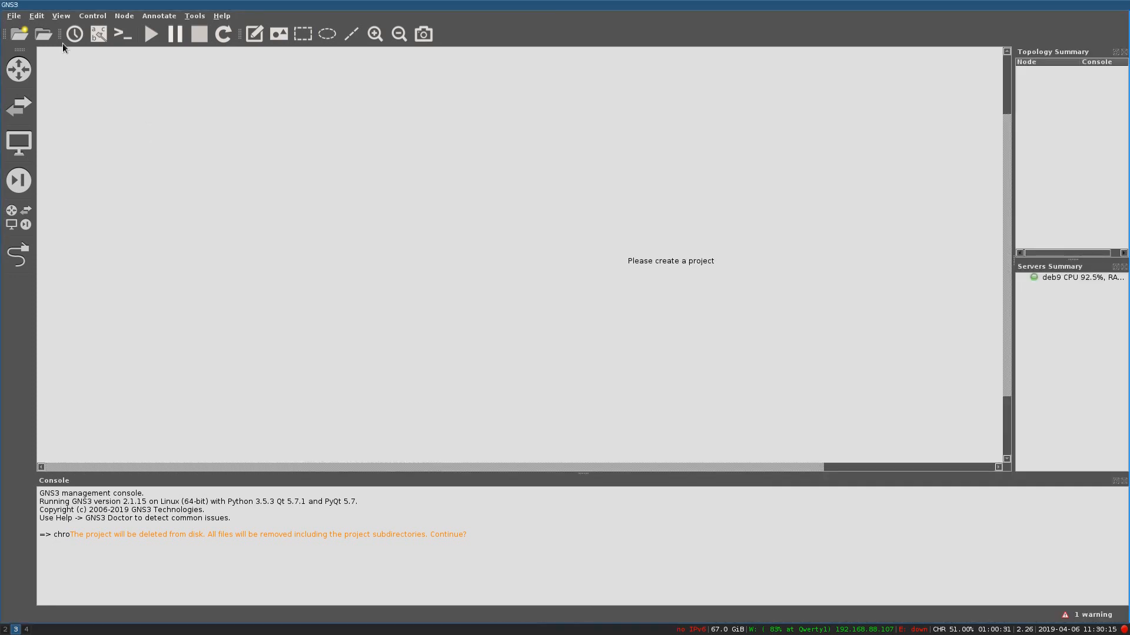
# Step: Create a new blank project named 'Mikroik 01' and open Edit > Preferences
pyautogui.click(38, 17)
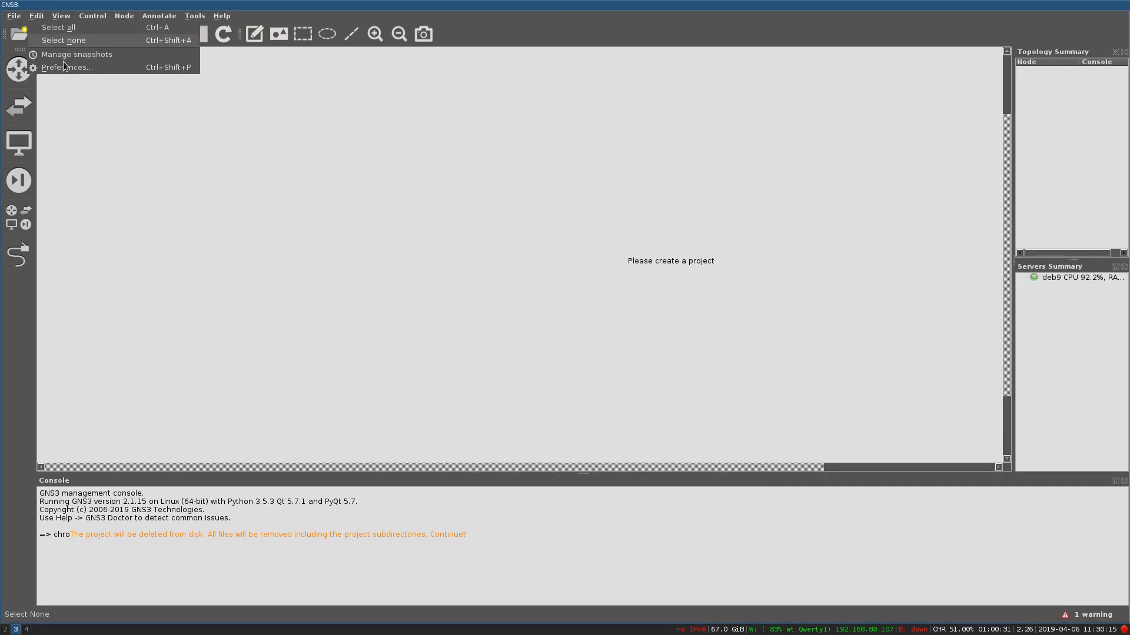
pyautogui.click(73, 92)
pyautogui.click(14, 37)
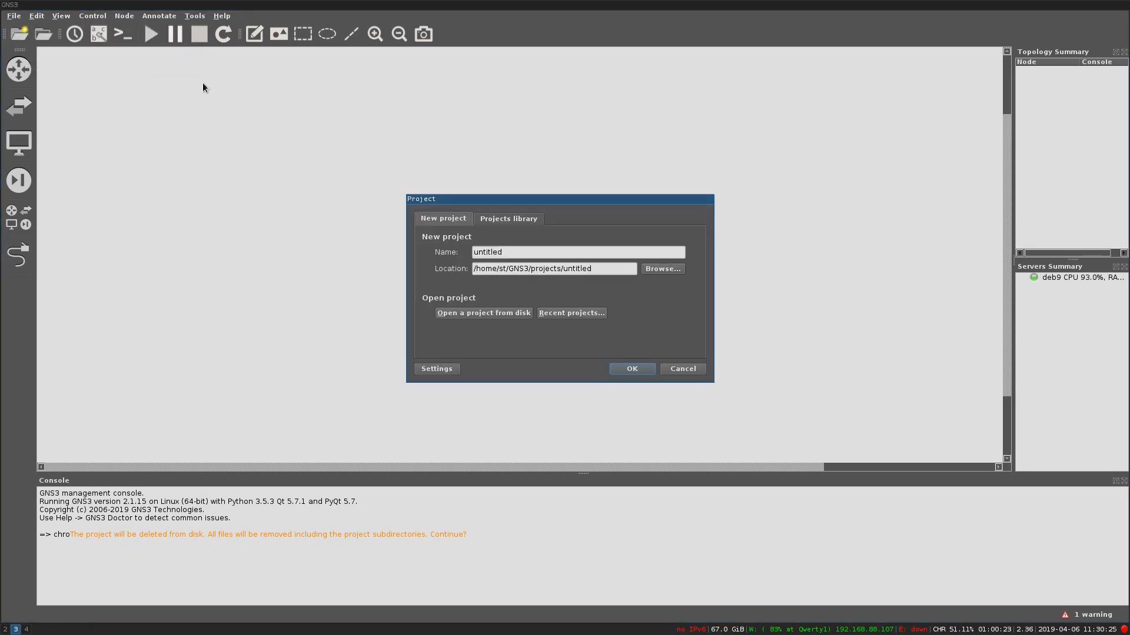
pyautogui.doubleClick(525, 252)
pyautogui.write('Mikroik 01')
pyautogui.click(630, 369)
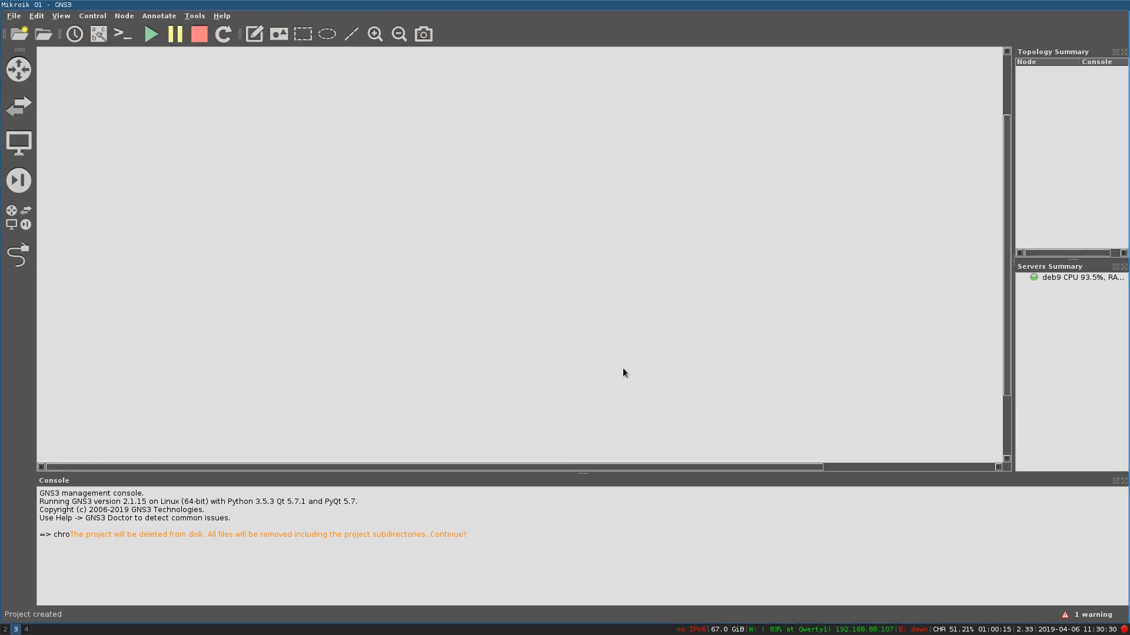
pyautogui.click(37, 19)
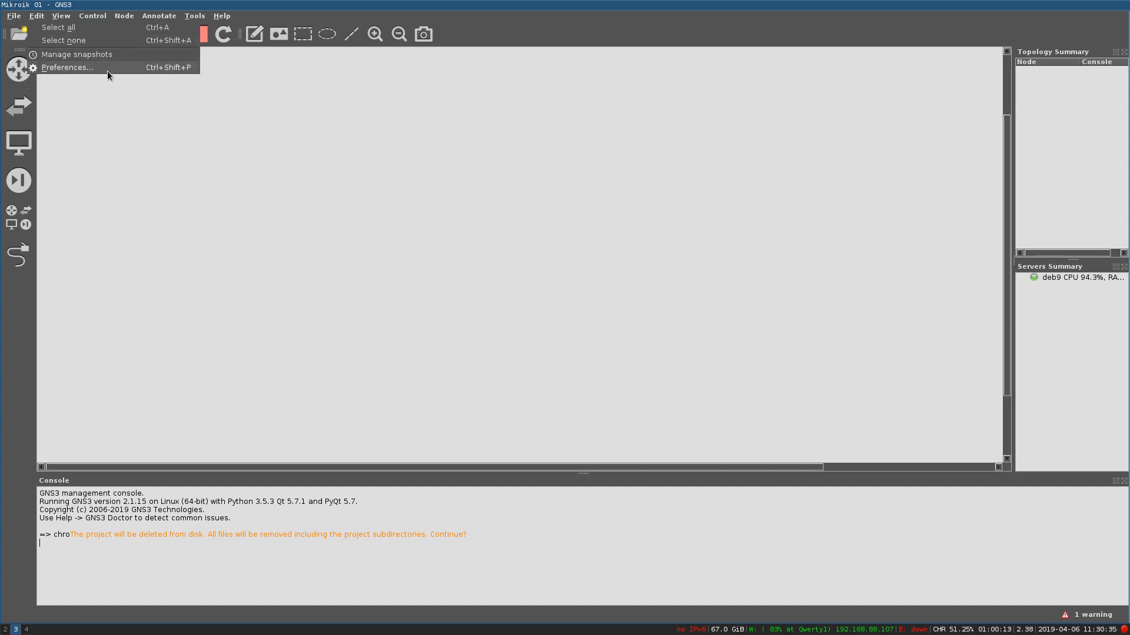
pyautogui.click(67, 68)
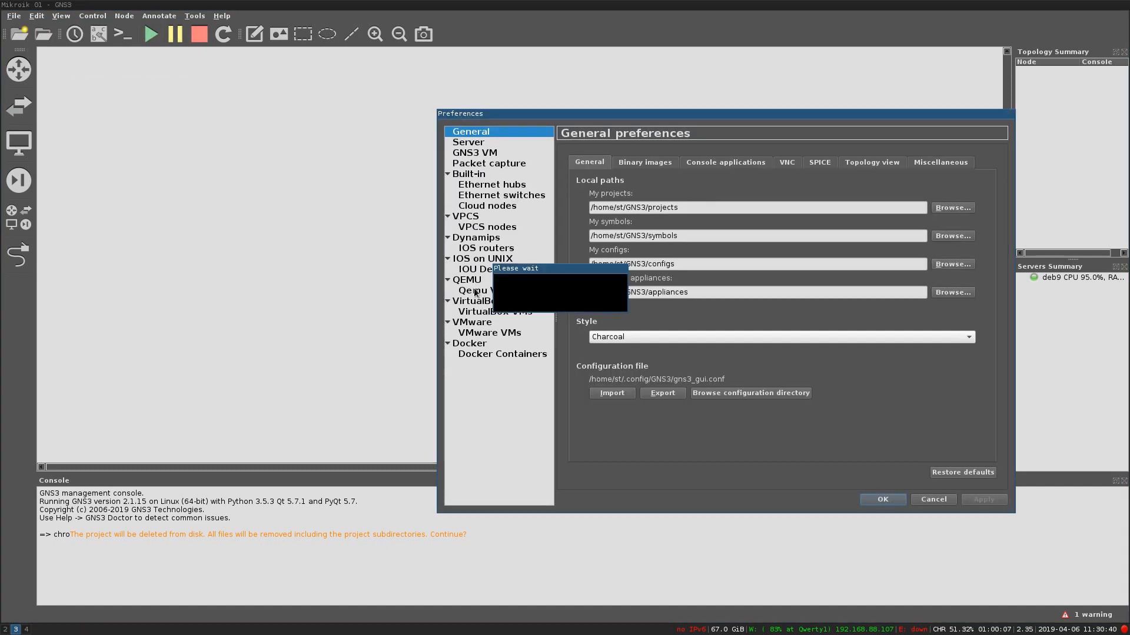
# Step: Start a new Qemu VM template named Mikroitik with 128 MB of RAM
pyautogui.click(474, 293)
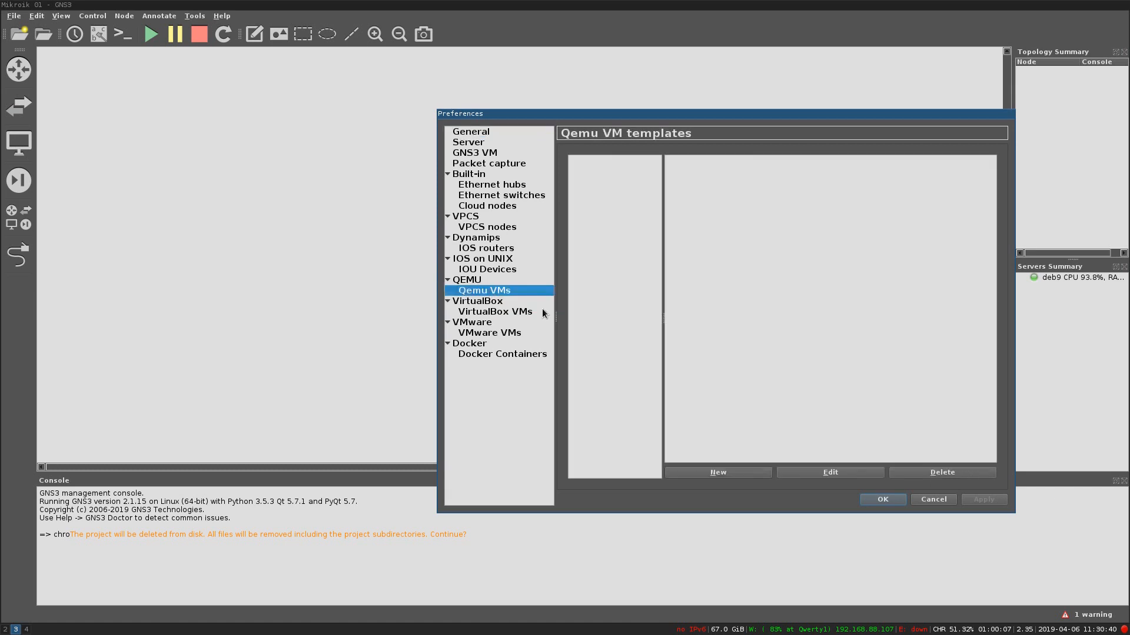
pyautogui.click(727, 472)
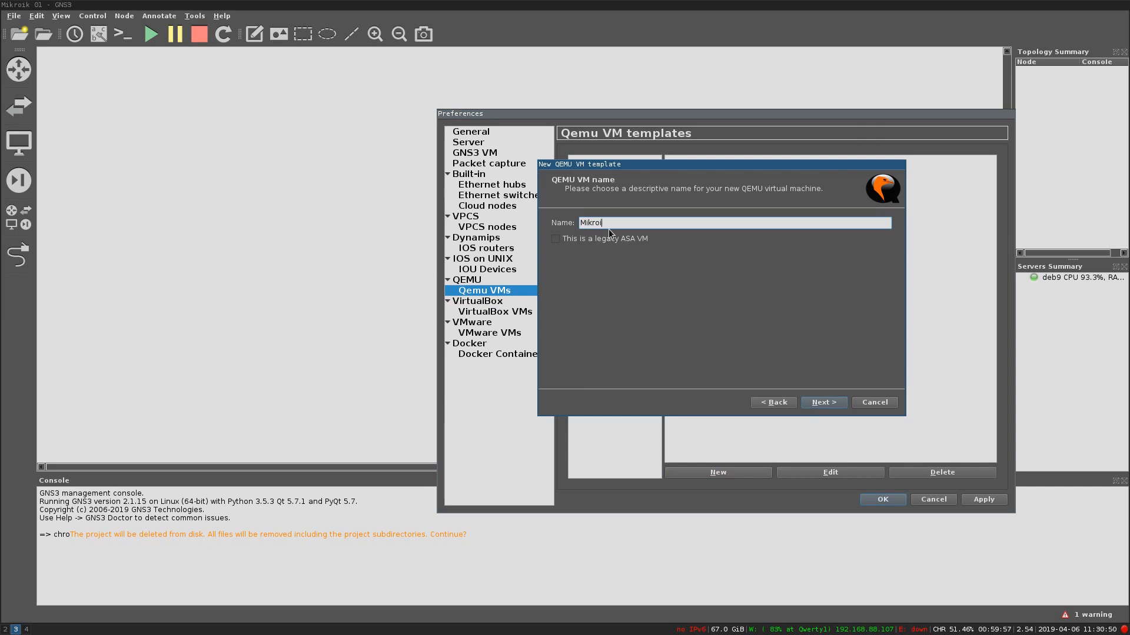
pyautogui.click(838, 404)
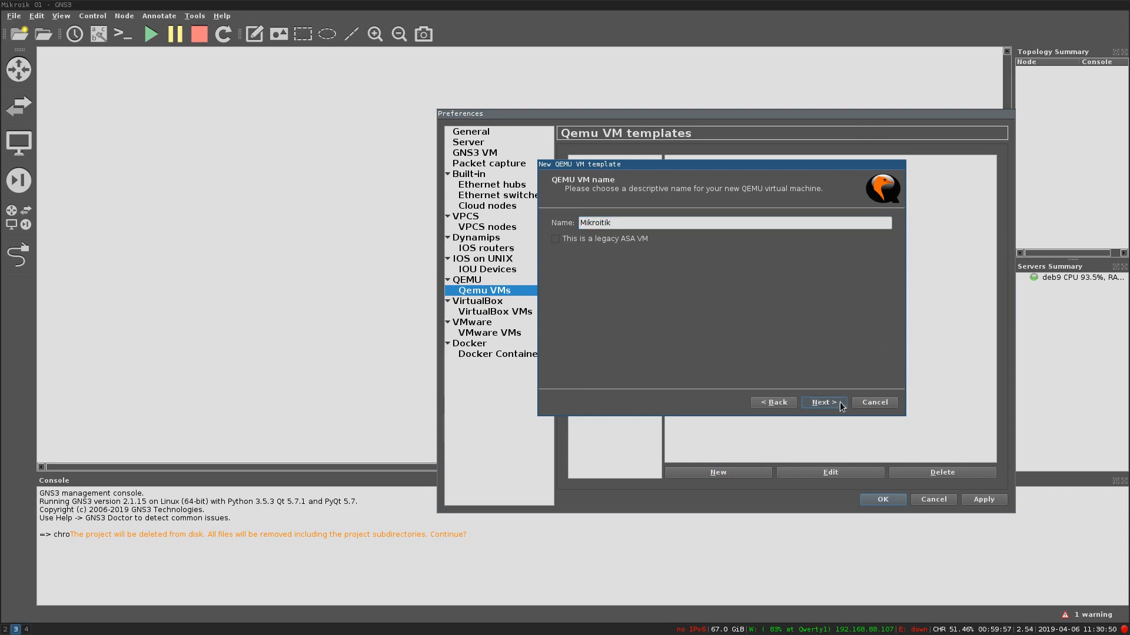
pyautogui.tripleClick(602, 241)
pyautogui.click(622, 241)
pyautogui.moveTo(620, 242); pyautogui.dragTo(603, 241)
pyautogui.write('128 MB')
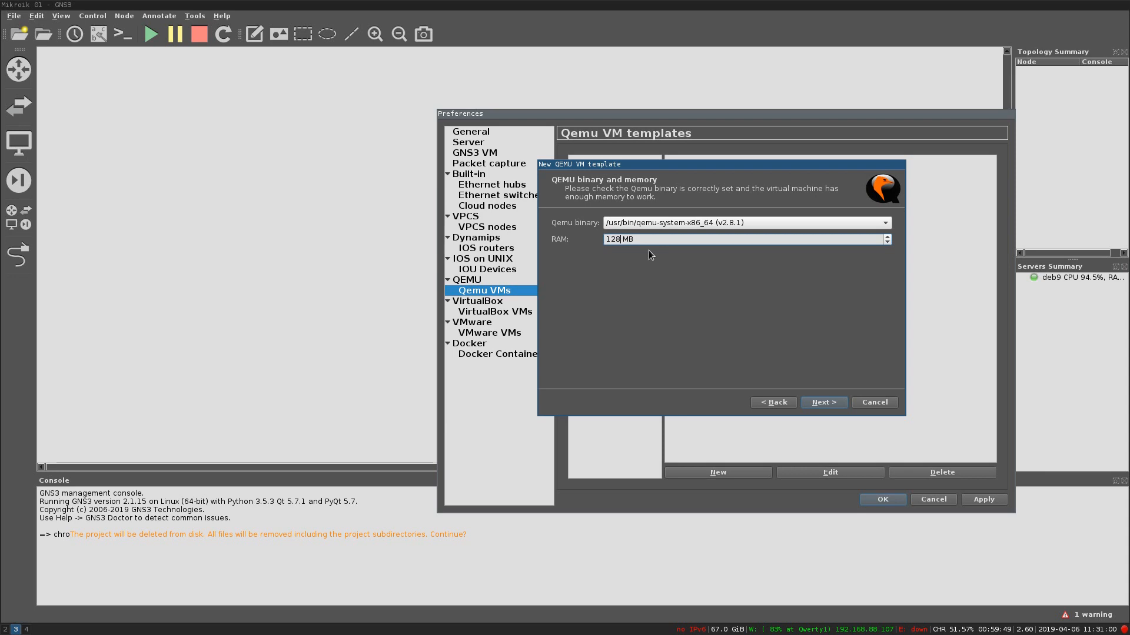
pyautogui.click(823, 403)
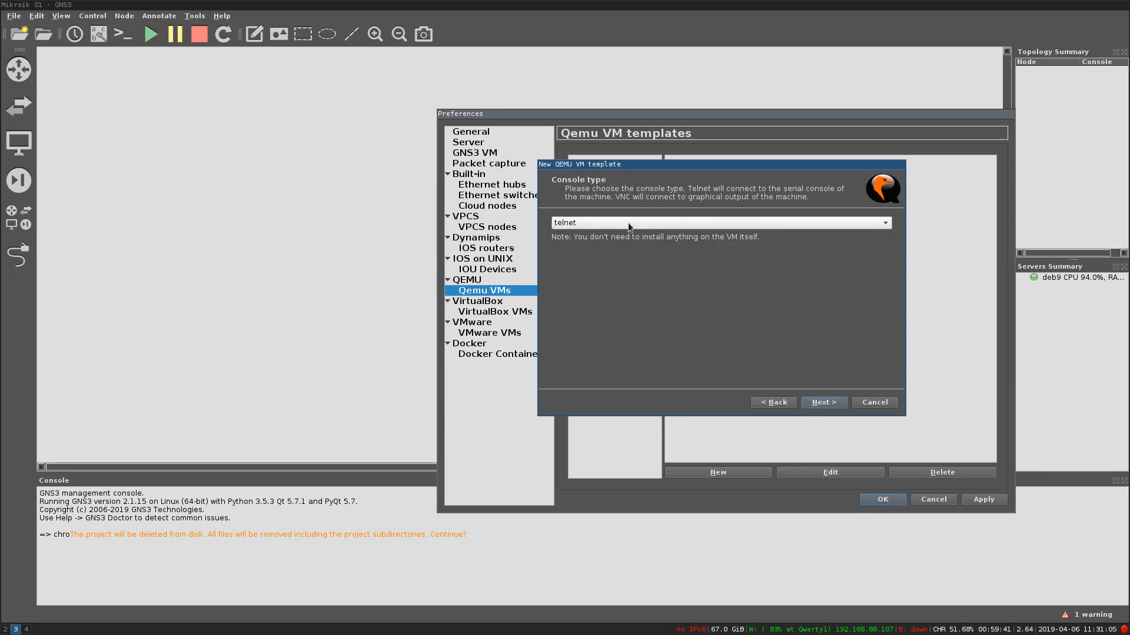
# Step: Keep the telnet console and use chr-6.44.2.vdi from Downloads as the disk image, without copying it
pyautogui.click(824, 404)
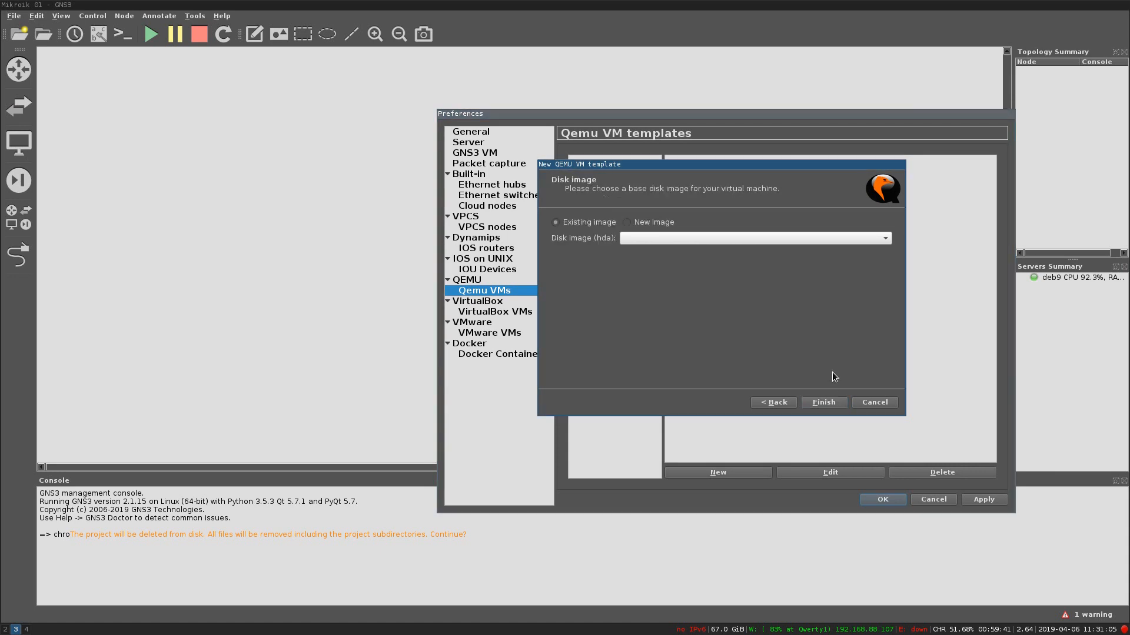
pyautogui.click(830, 236)
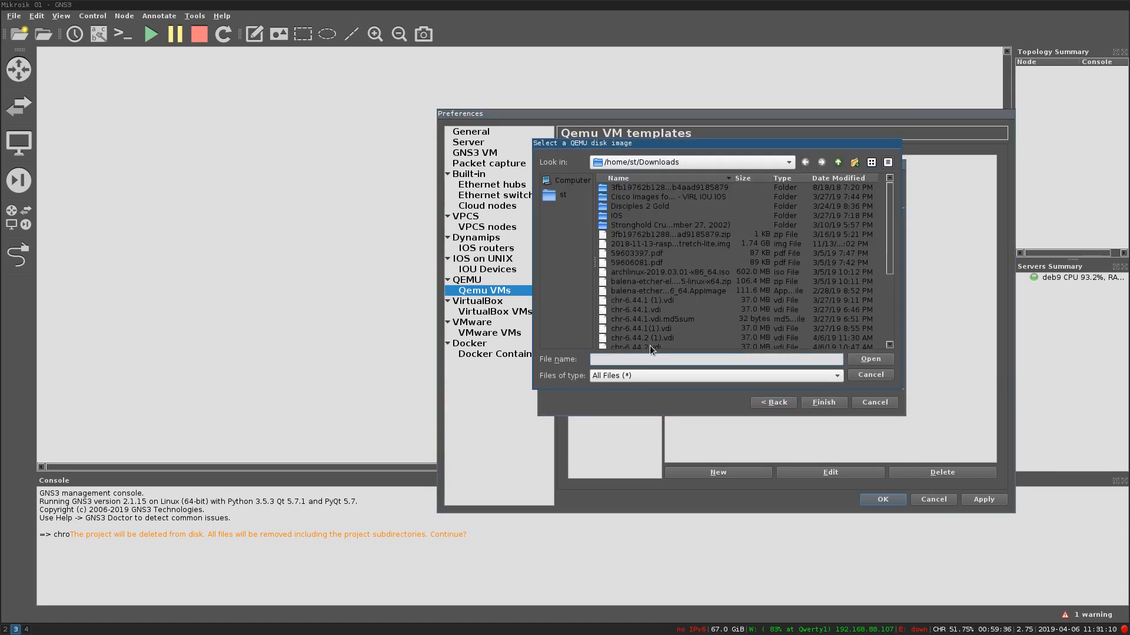
pyautogui.click(649, 346)
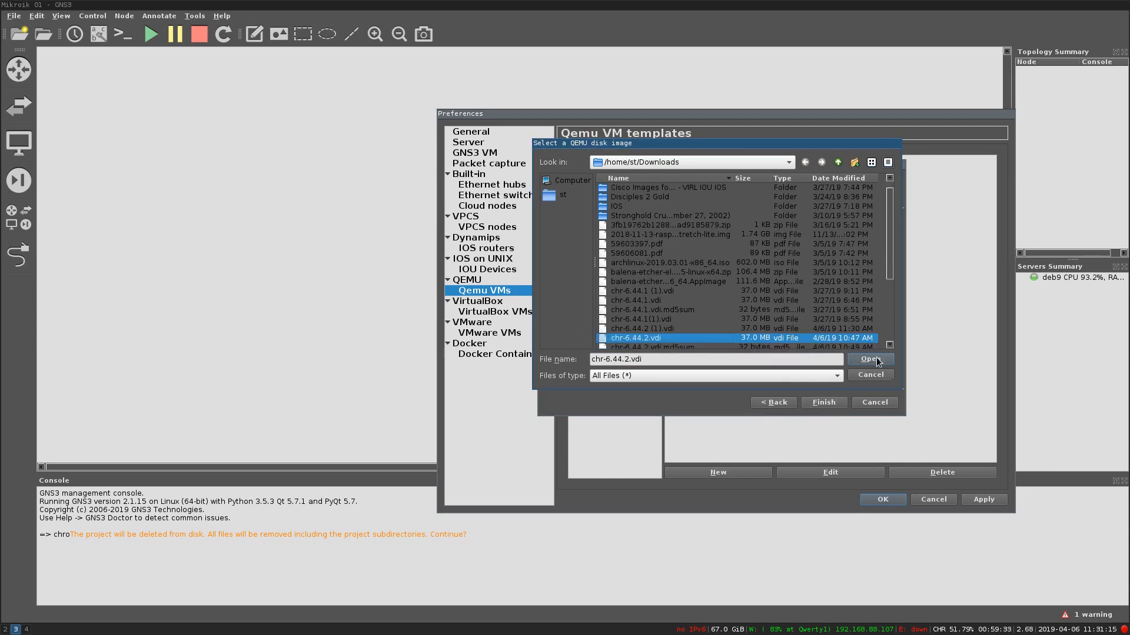
pyautogui.click(870, 360)
pyautogui.click(823, 282)
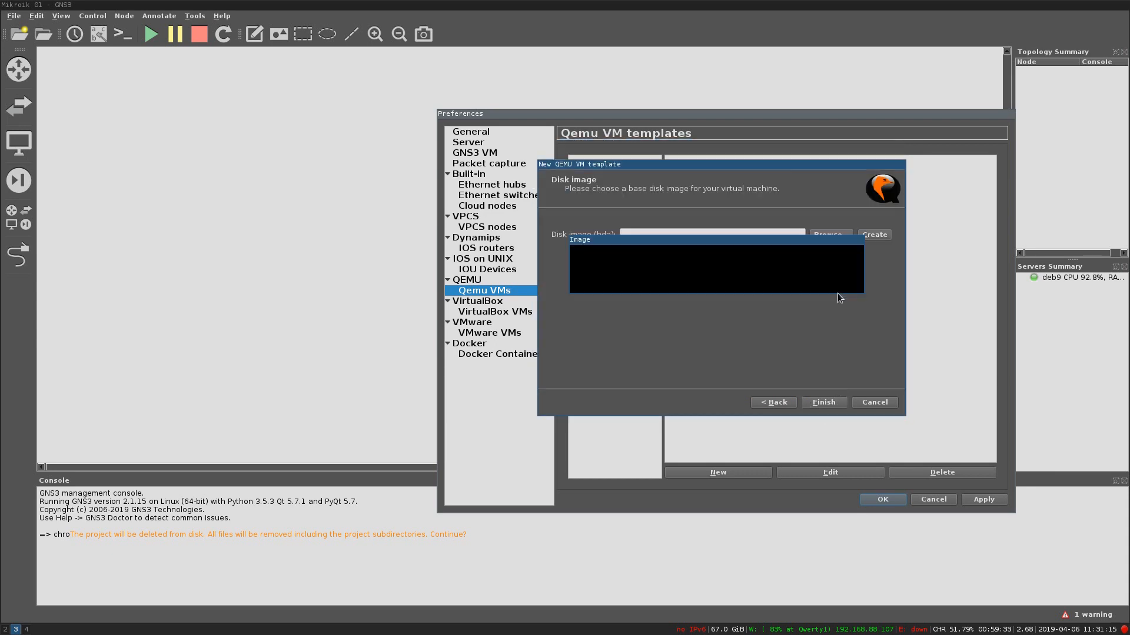
pyautogui.click(825, 402)
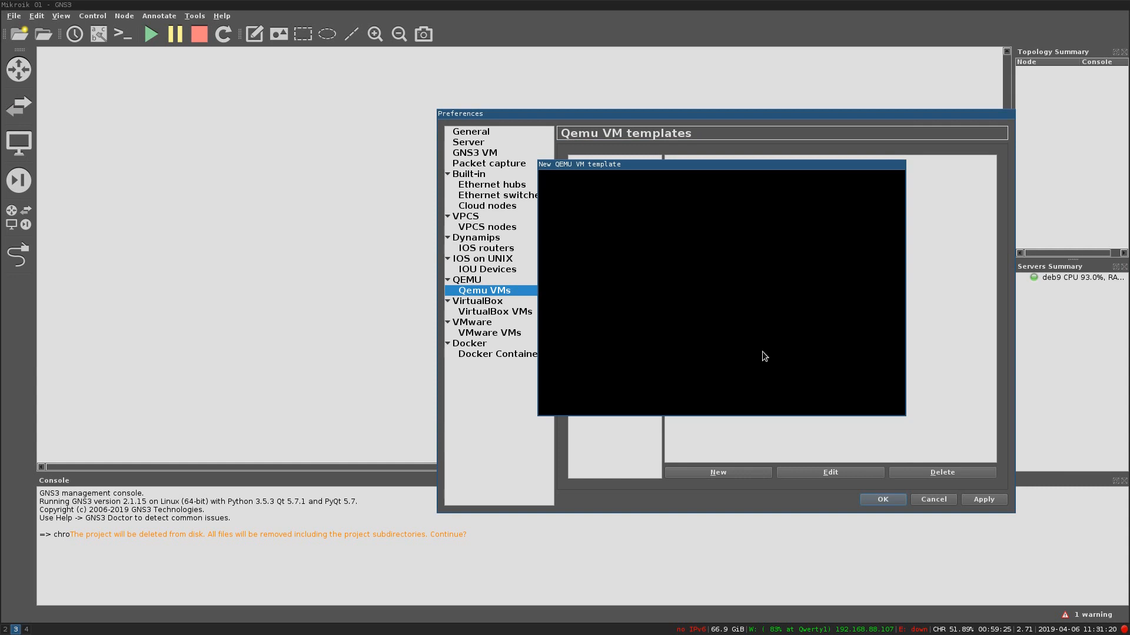
# Step: Change the Mikroitik template's symbol to router_firewall
pyautogui.click(820, 471)
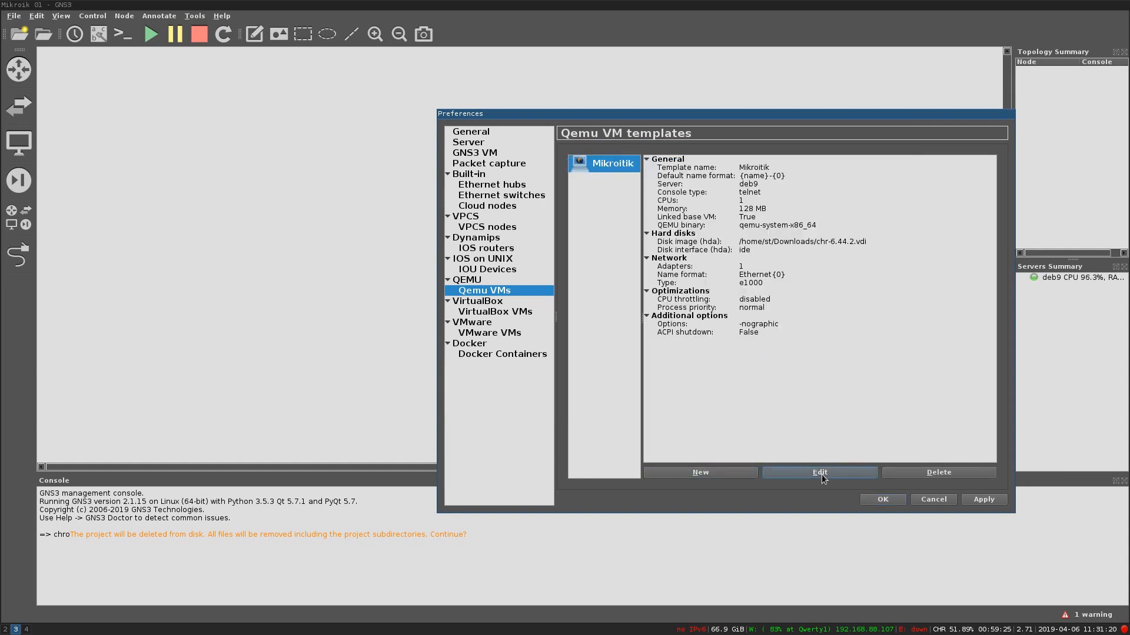
pyautogui.click(853, 204)
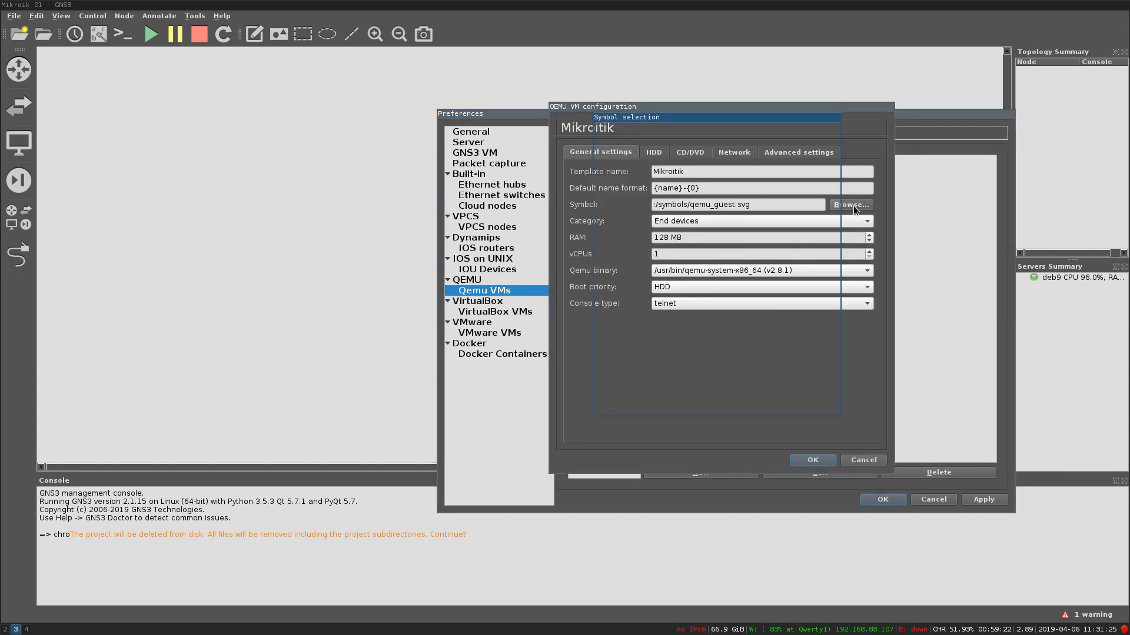
pyautogui.scroll(-20, 716, 285)
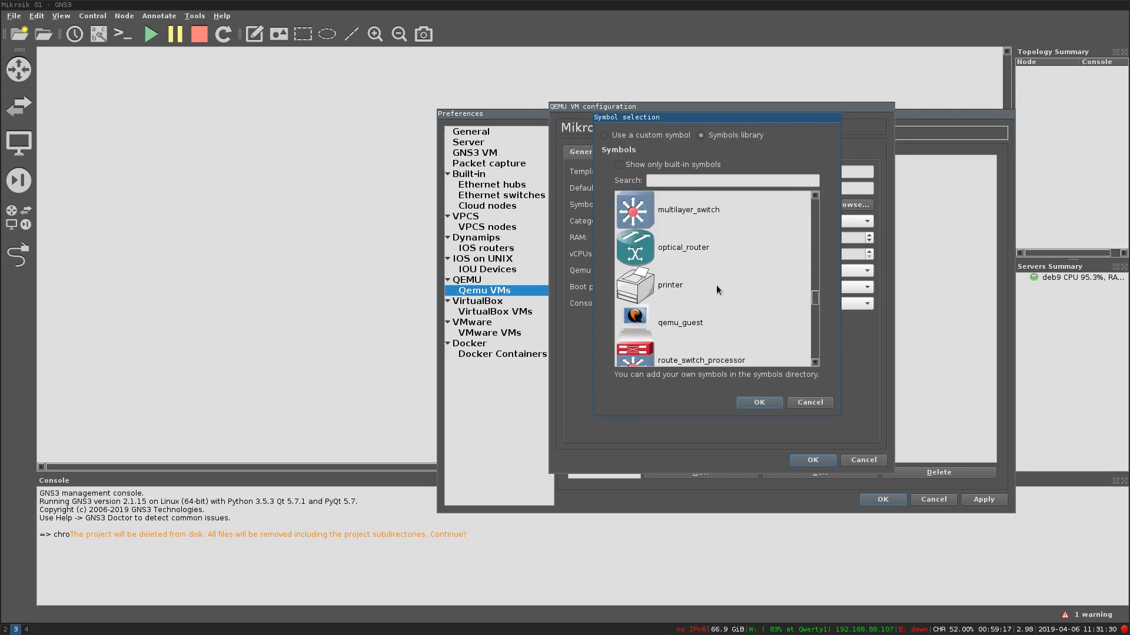
pyautogui.scroll(5, 713, 281)
pyautogui.scroll(-2, 694, 310)
pyautogui.scroll(2, 689, 300)
pyautogui.click(676, 283)
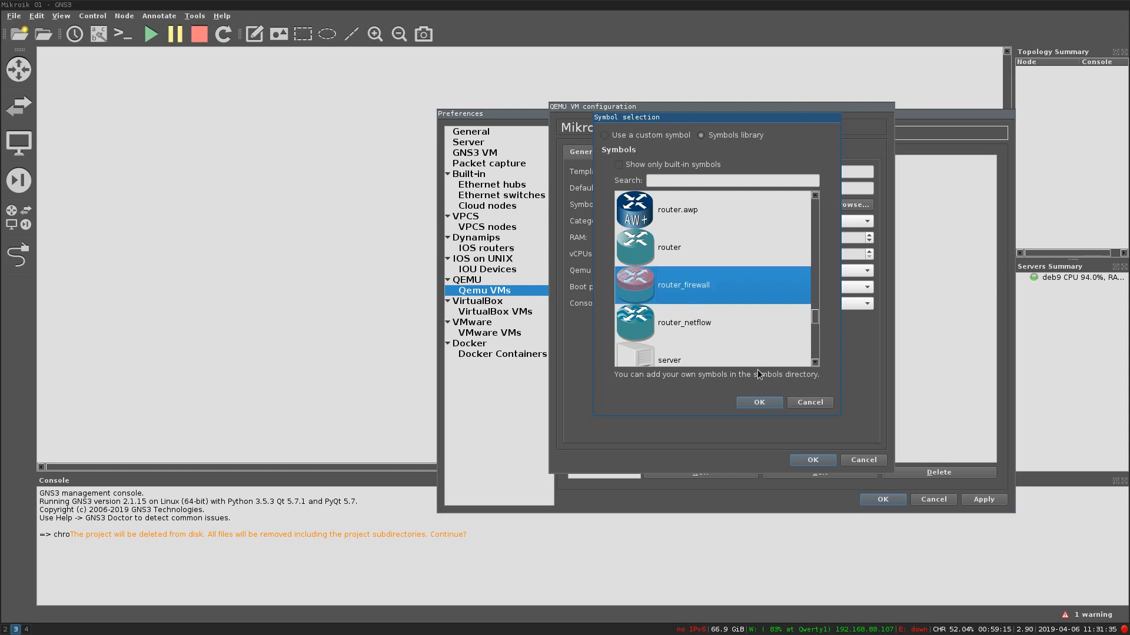
pyautogui.click(759, 402)
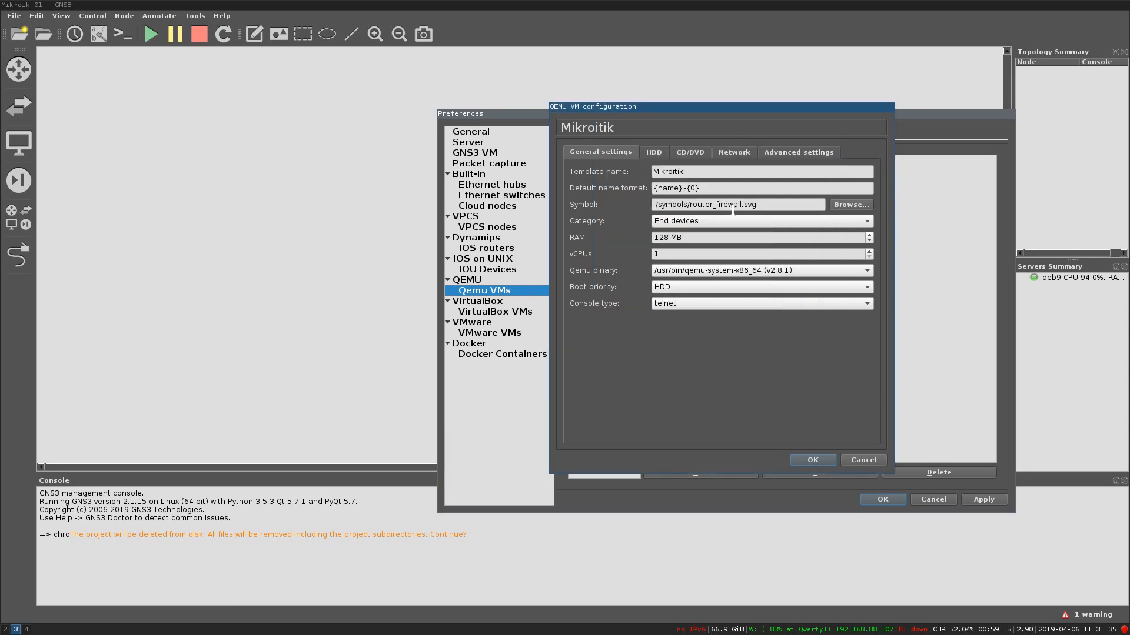
# Step: Set the template's network adapters to 5 and save the preferences
pyautogui.click(725, 153)
pyautogui.doubleClick(647, 173)
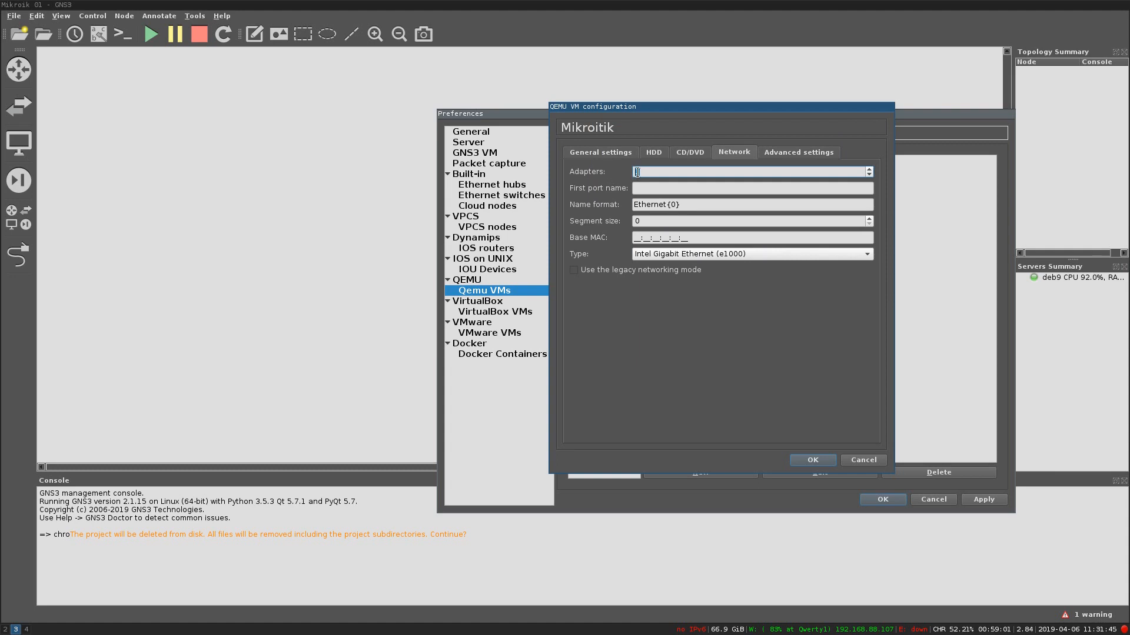
pyautogui.write('5')
pyautogui.click(819, 464)
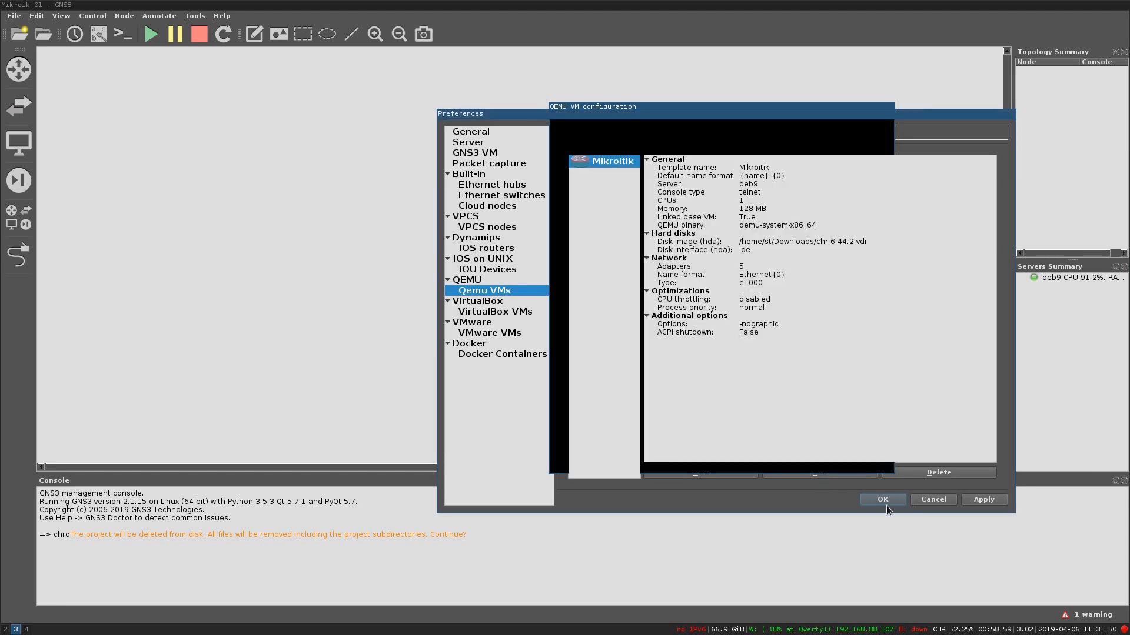
pyautogui.click(886, 504)
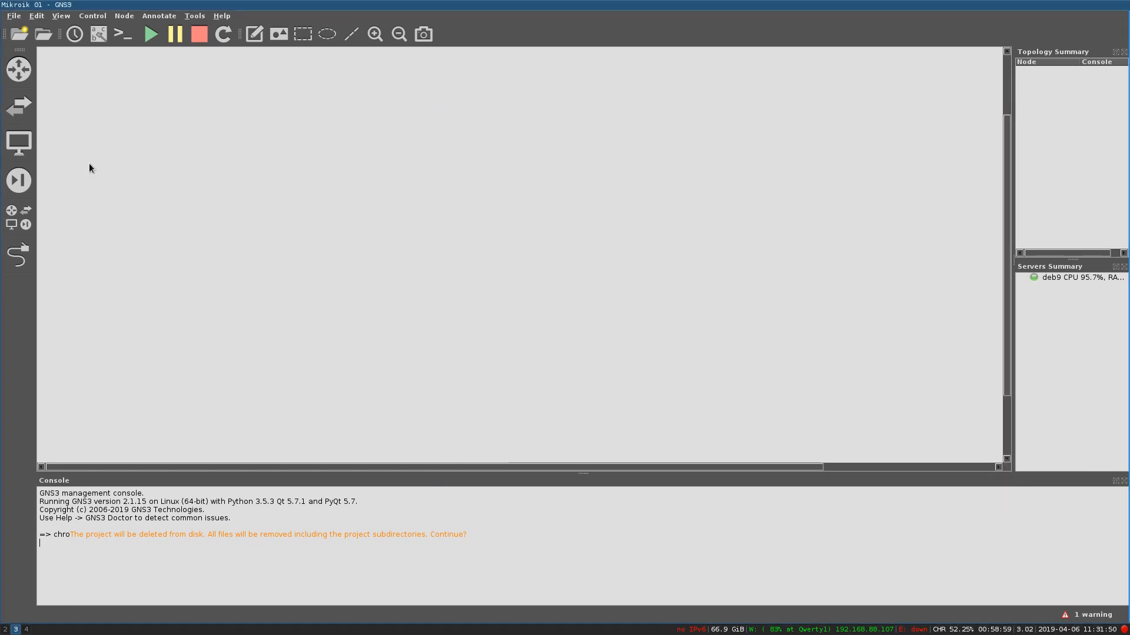
# Step: Place a Mikroitik router from End devices on the canvas and start Mikroitik-1
pyautogui.click(29, 141)
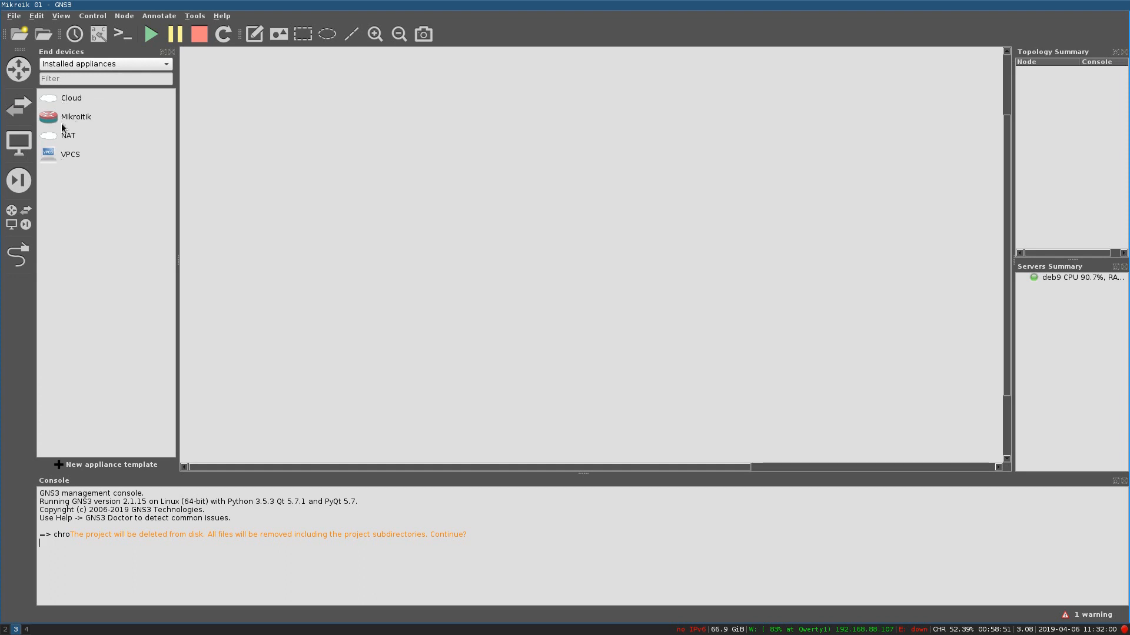
pyautogui.click(65, 125)
pyautogui.moveTo(65, 125); pyautogui.dragTo(311, 178)
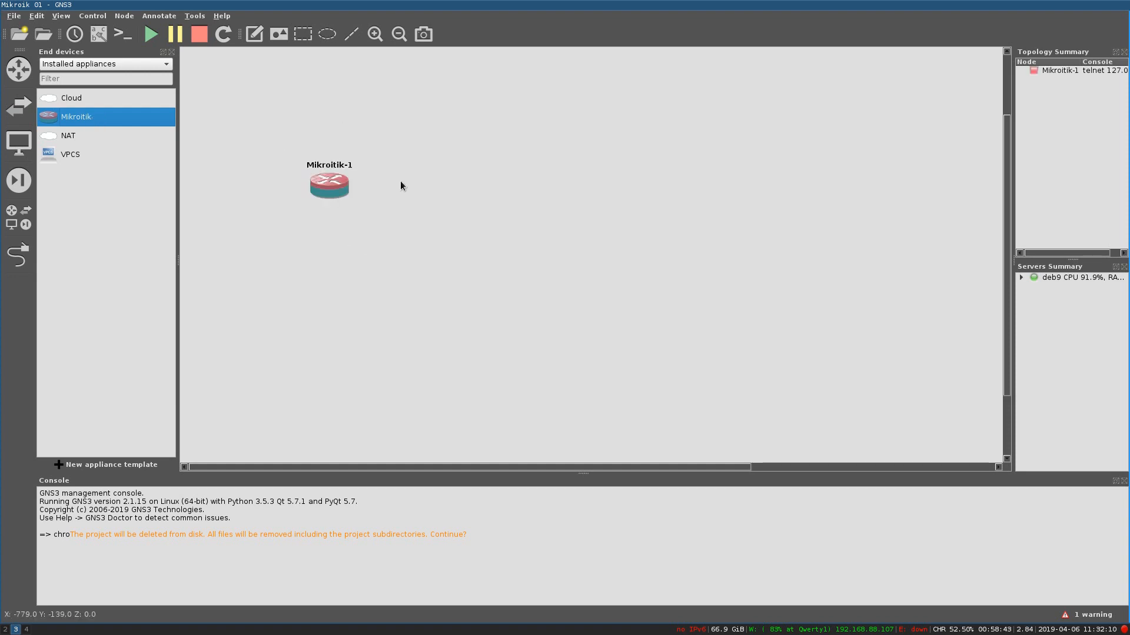
pyautogui.rightClick(332, 184)
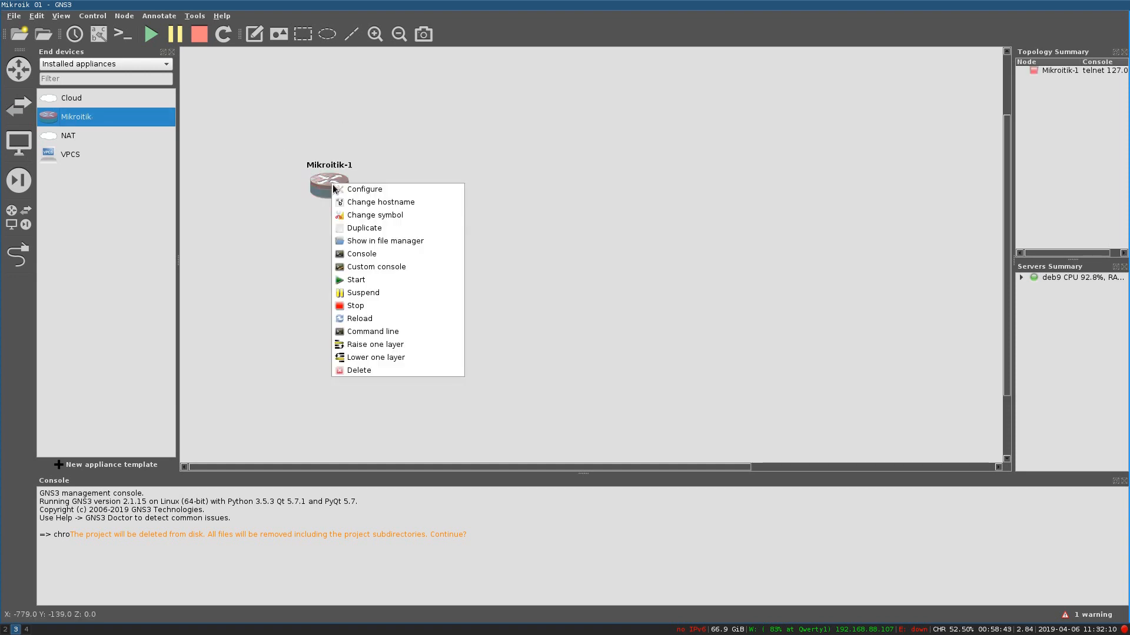
pyautogui.click(368, 281)
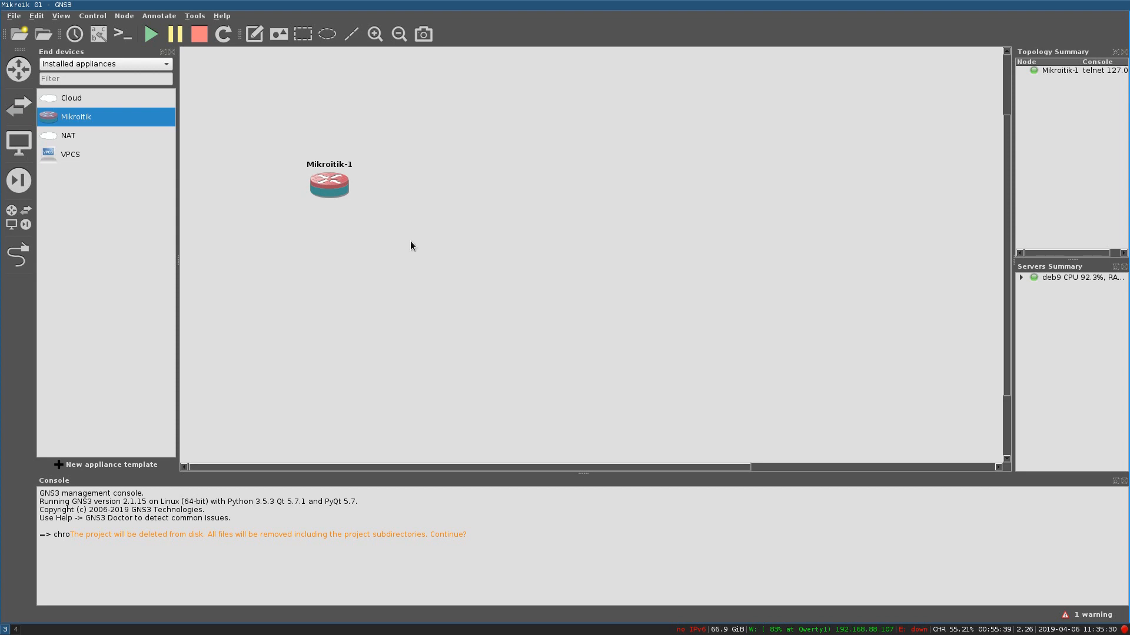
pyautogui.moveTo(334, 186)
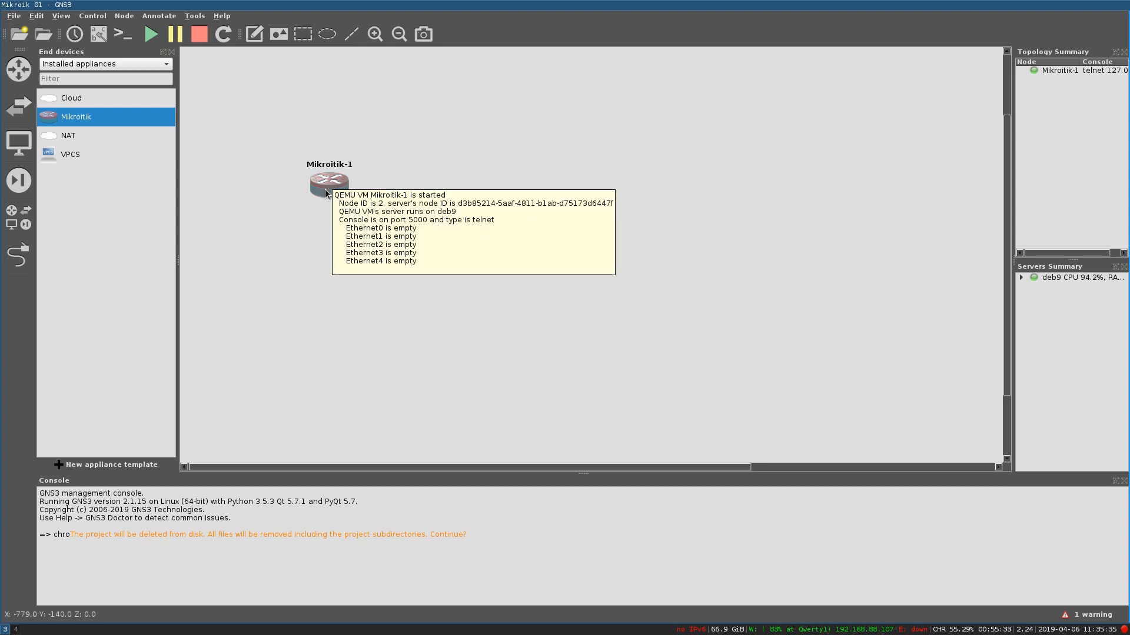
pyautogui.rightClick(327, 190)
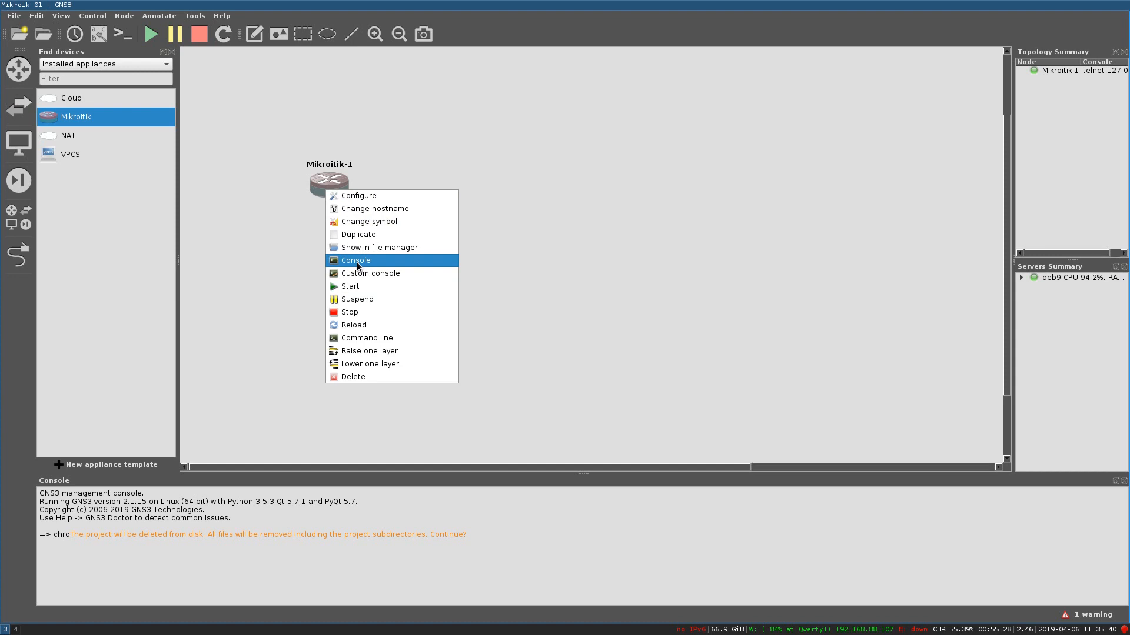
# Step: Open Mikroitik-1's console, log in as admin, decline the license, and run export compact
pyautogui.click(357, 266)
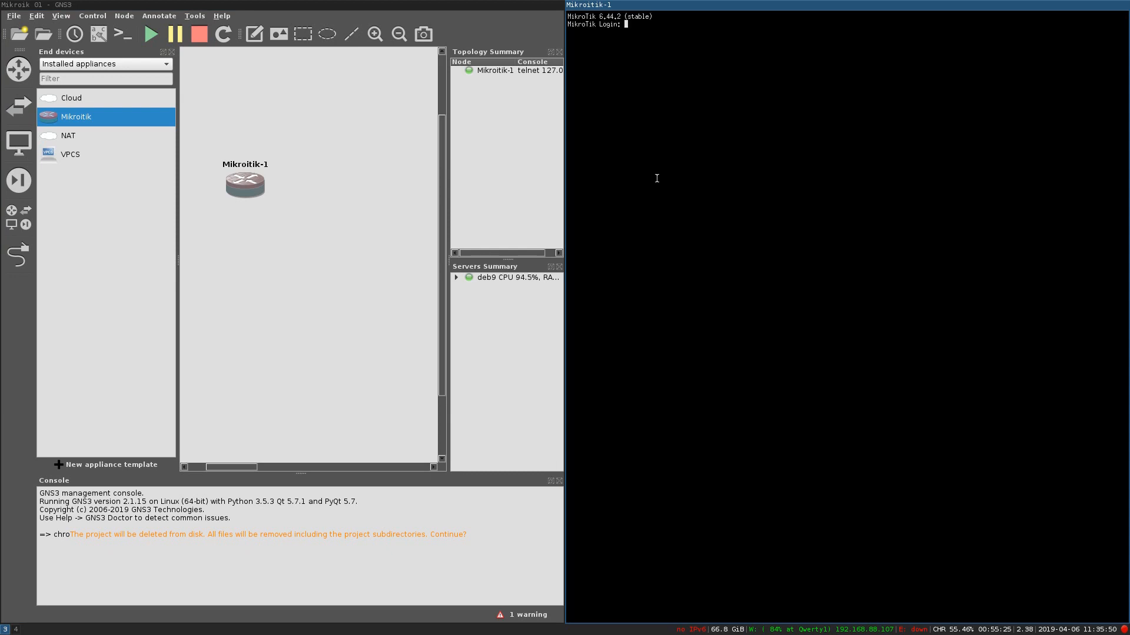
pyautogui.write('admin')
pyautogui.press('Return')
pyautogui.press('Return')
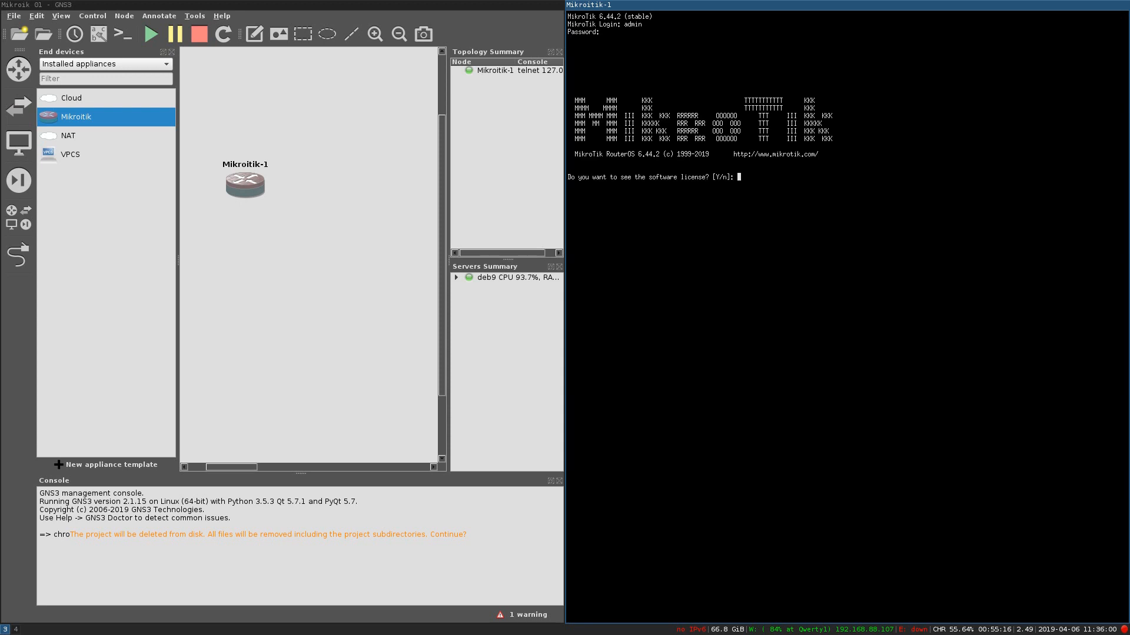
pyautogui.write('n')
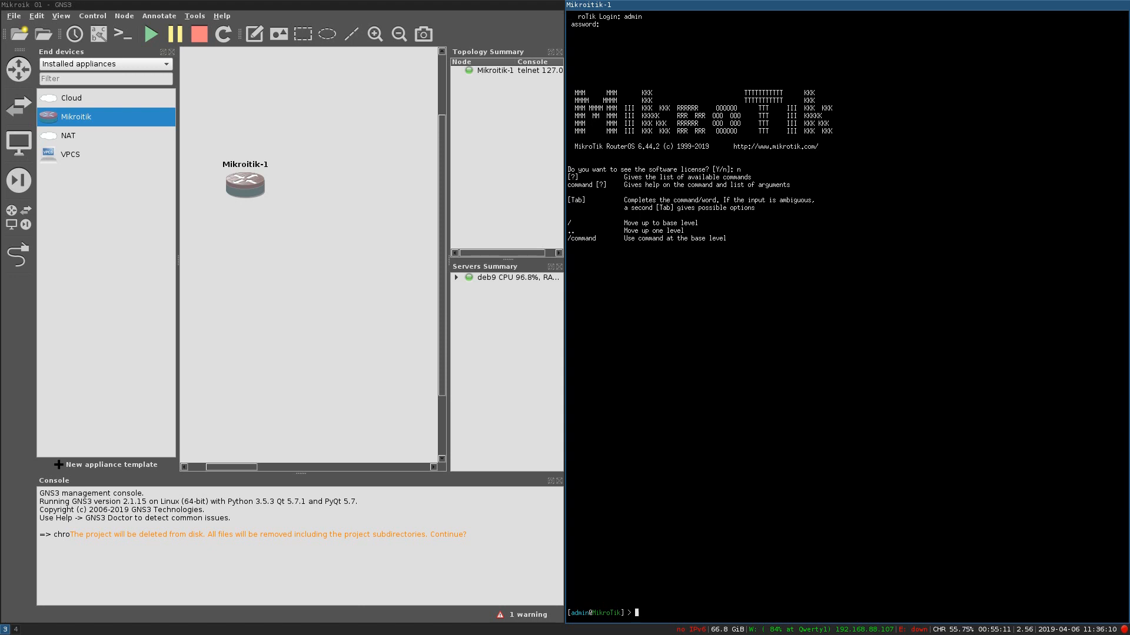
pyautogui.write('export compact')
pyautogui.press('Return')
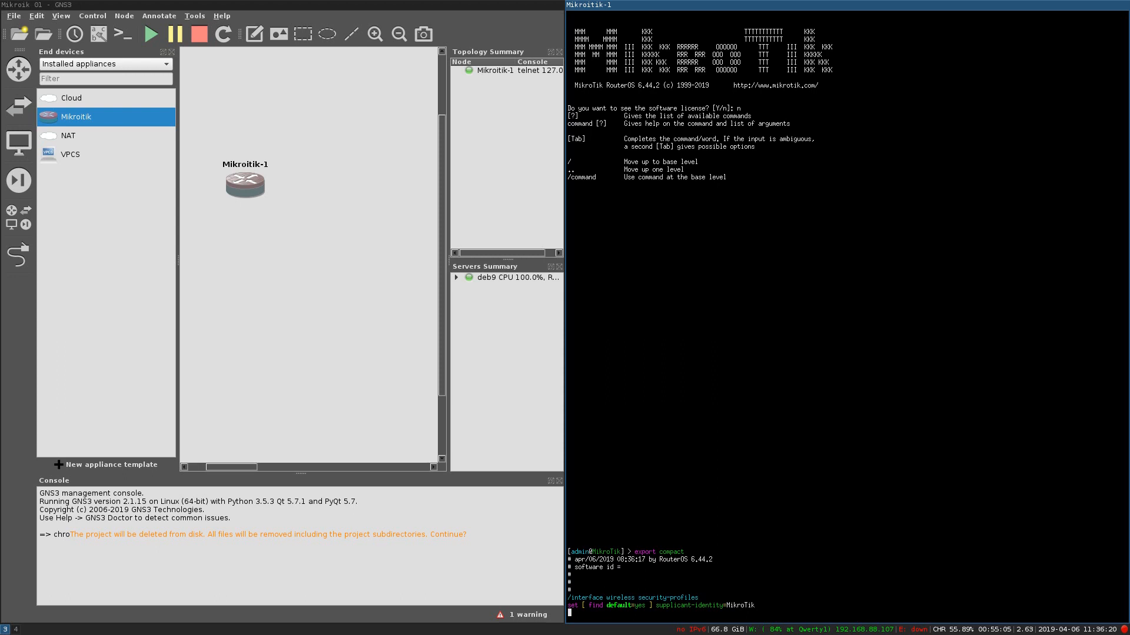
pyautogui.hotkey('ctrl', 'c')
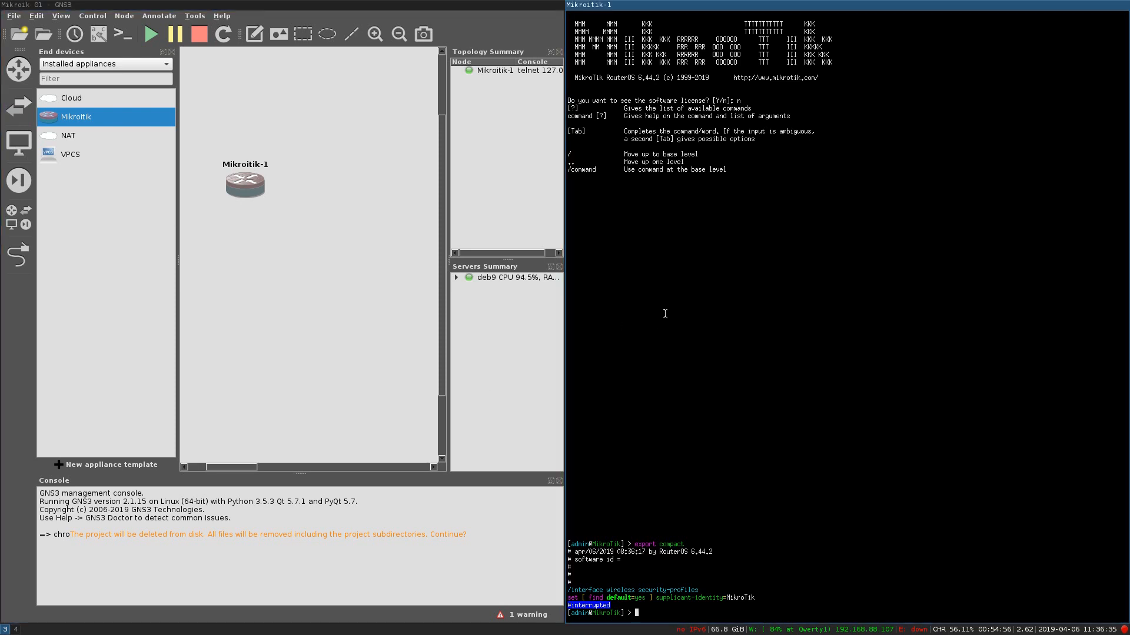
# Step: Place a VPCS node PC-1 beside Mikroitik-1 and start it
pyautogui.click(63, 158)
pyautogui.moveTo(54, 157); pyautogui.dragTo(359, 219)
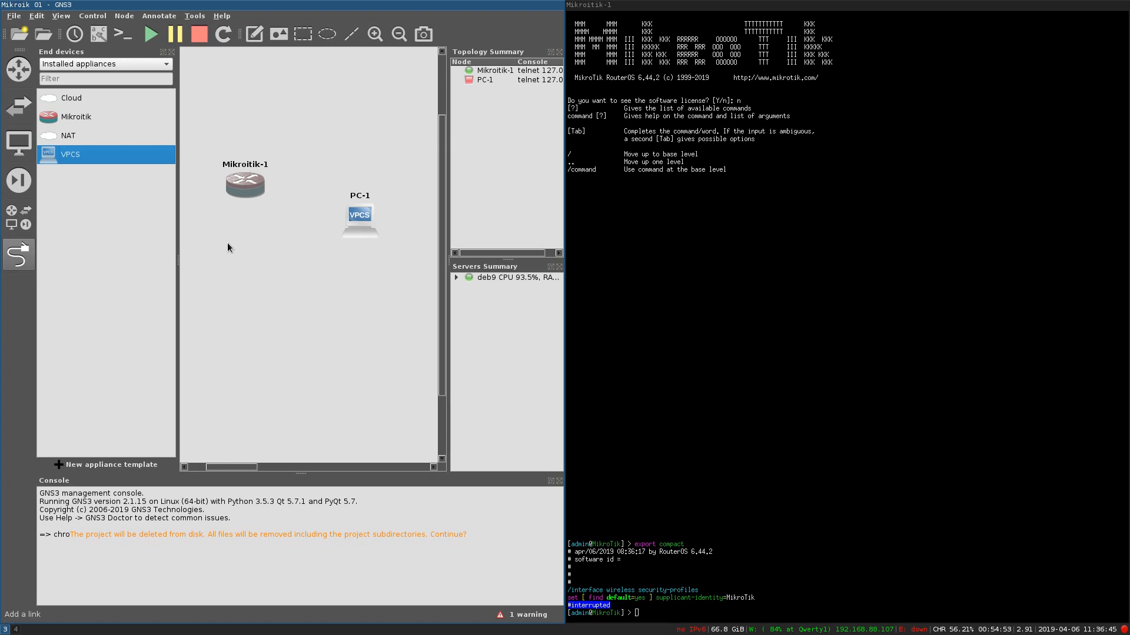
pyautogui.rightClick(355, 222)
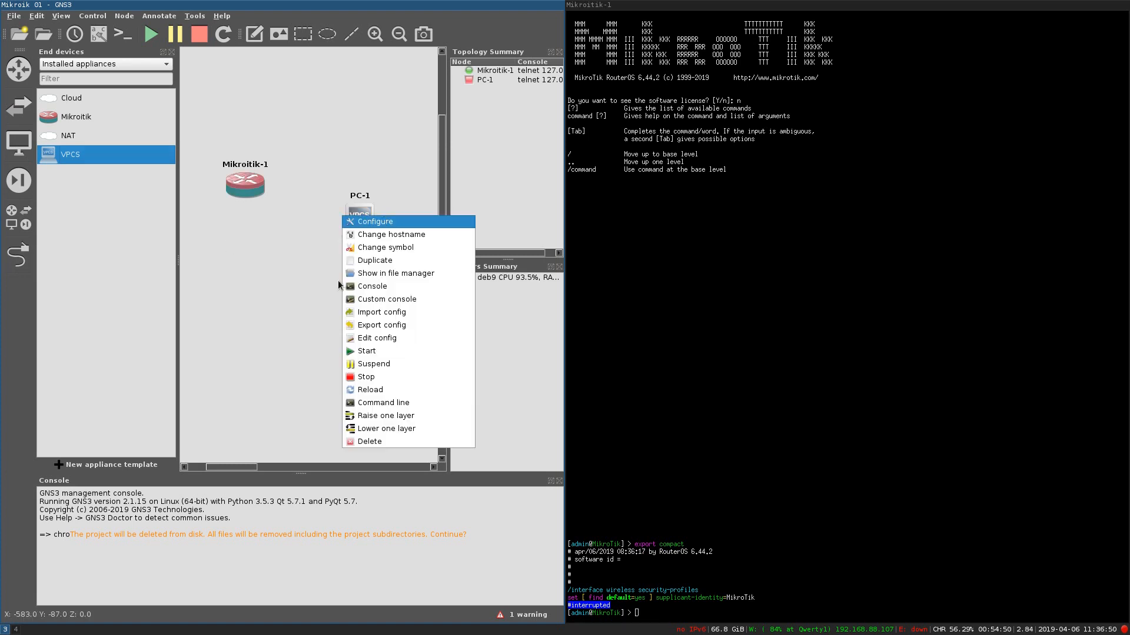
pyautogui.click(383, 221)
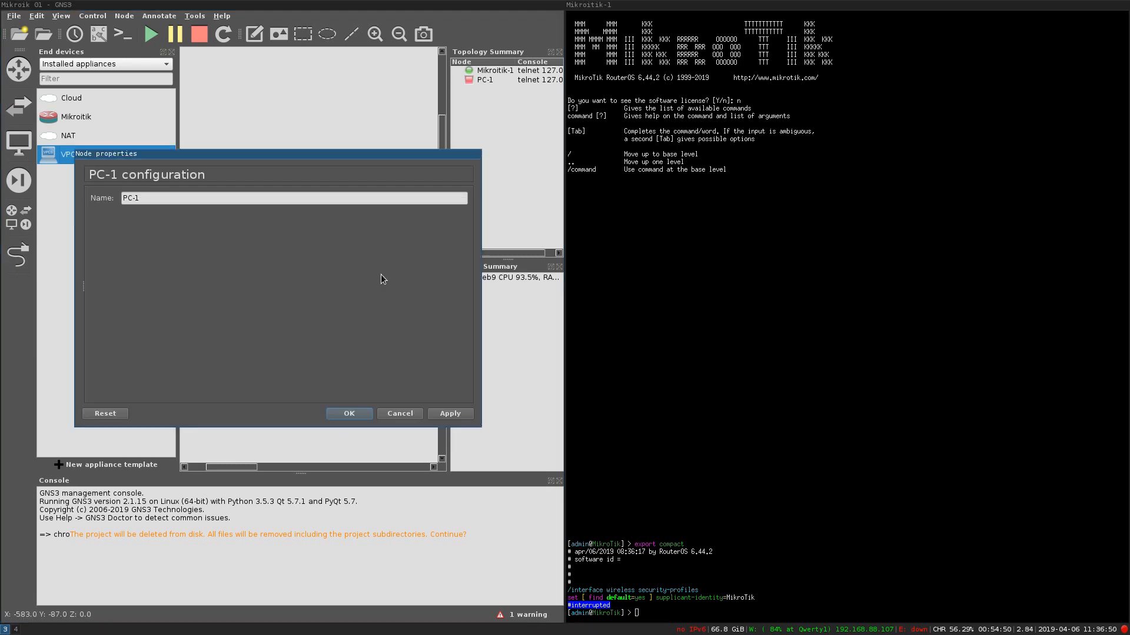
pyautogui.click(412, 416)
pyautogui.rightClick(362, 231)
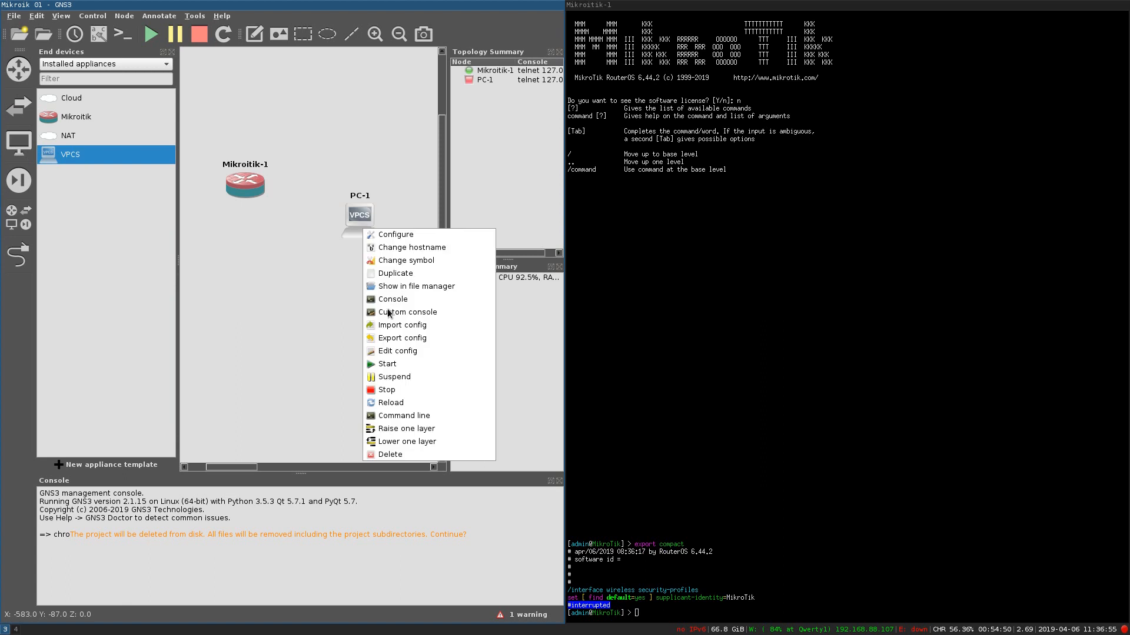
pyautogui.click(388, 363)
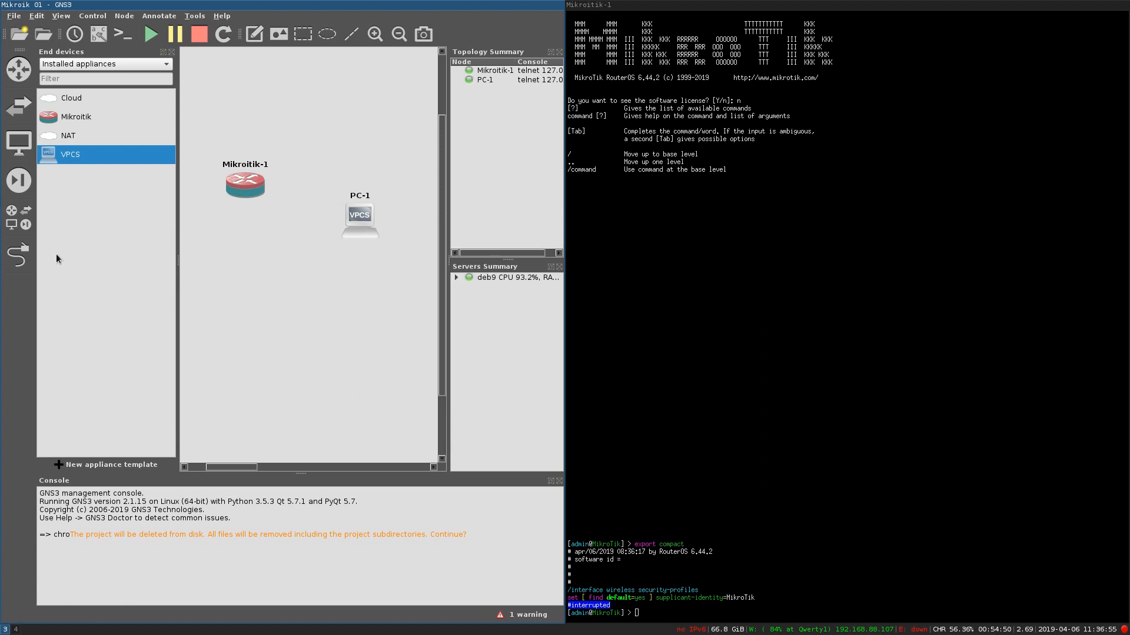
pyautogui.click(18, 254)
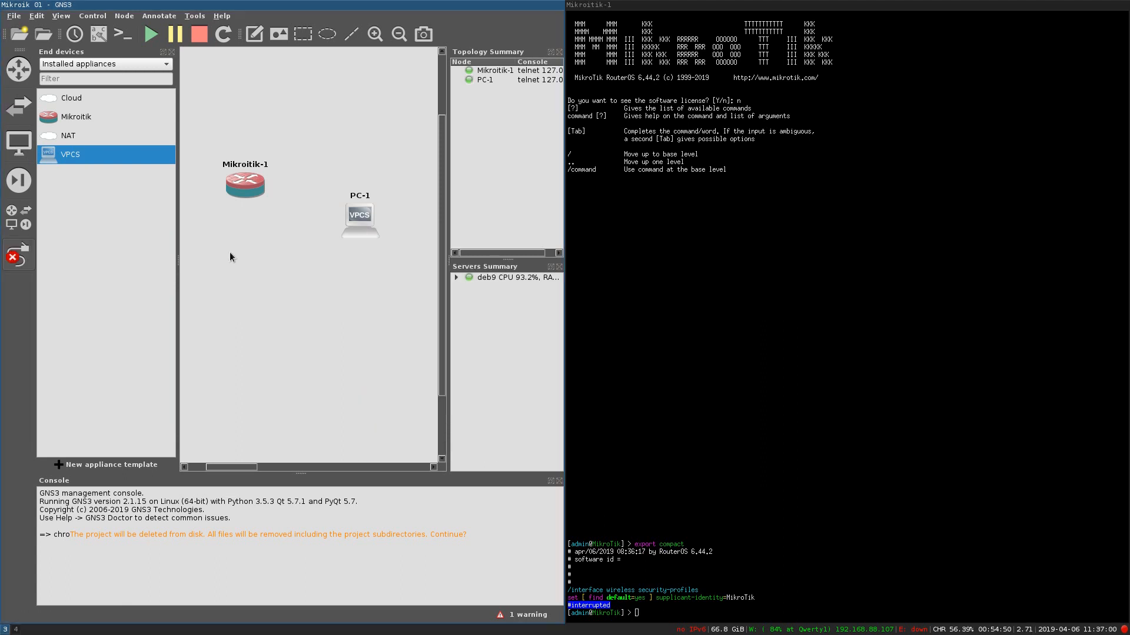
# Step: Link Mikroitik-1's Ethernet4 port to PC-1's Ethernet0
pyautogui.click(252, 192)
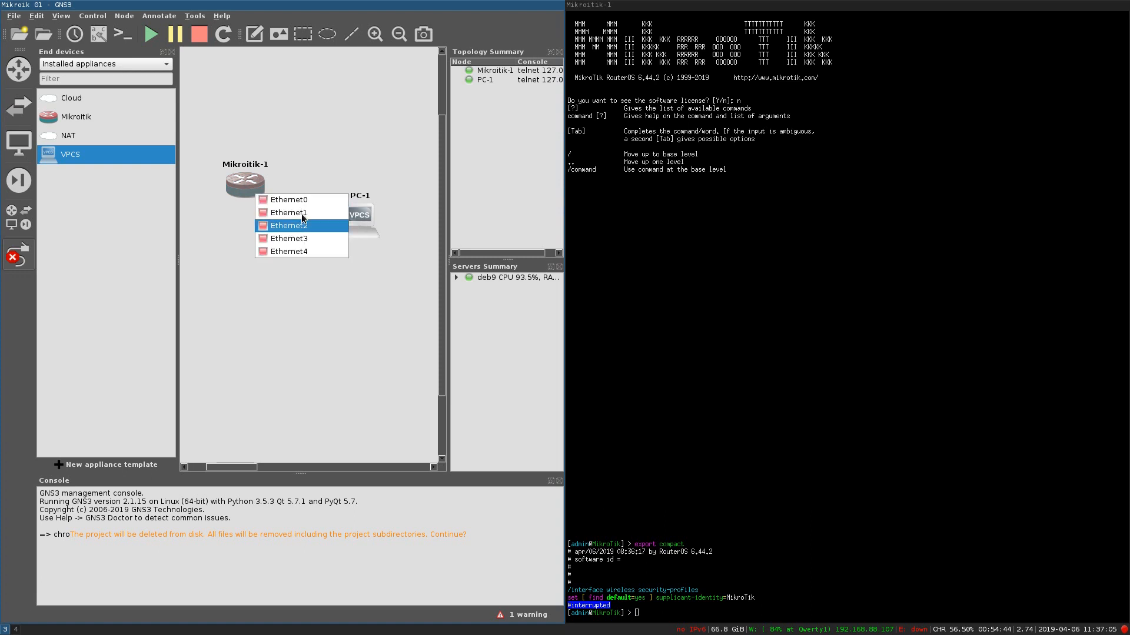
pyautogui.click(304, 253)
pyautogui.click(360, 215)
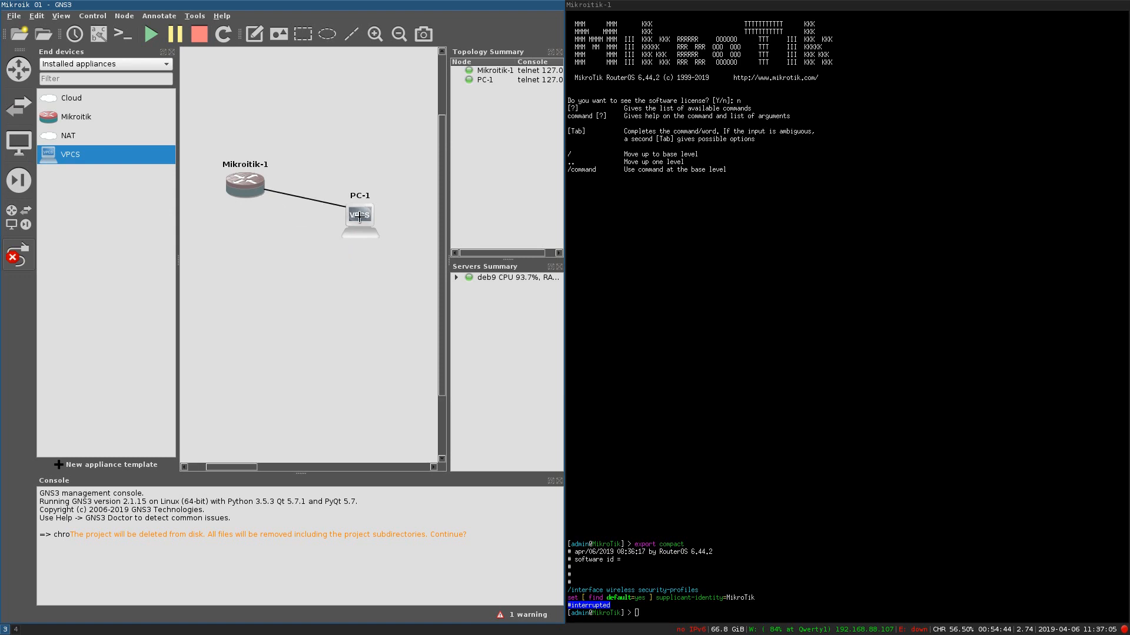
pyautogui.click(367, 222)
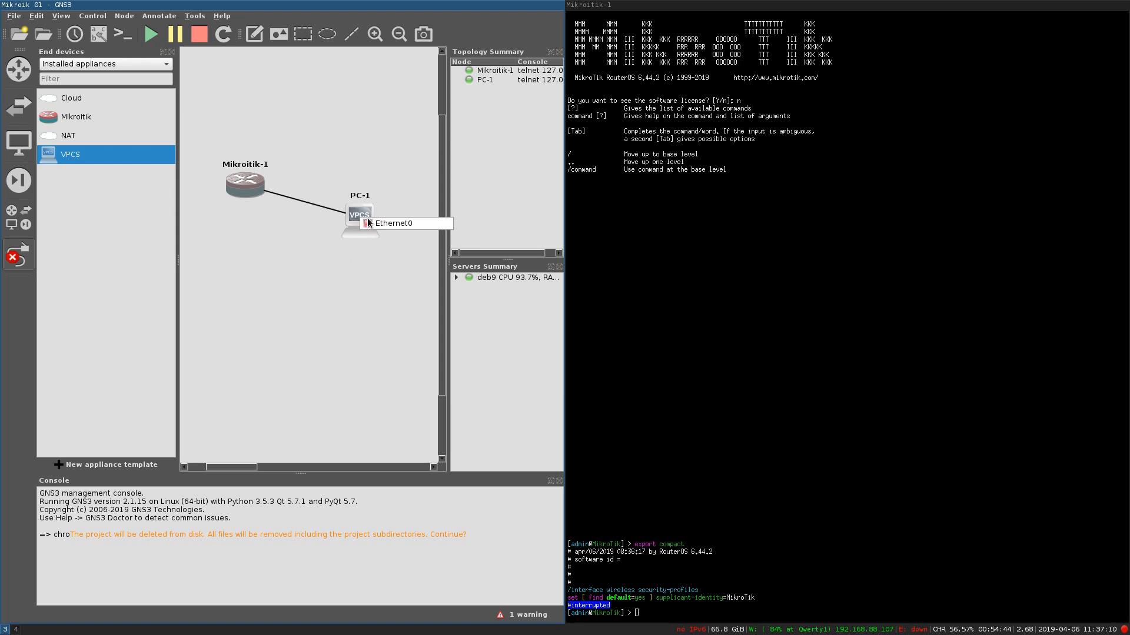
pyautogui.click(377, 220)
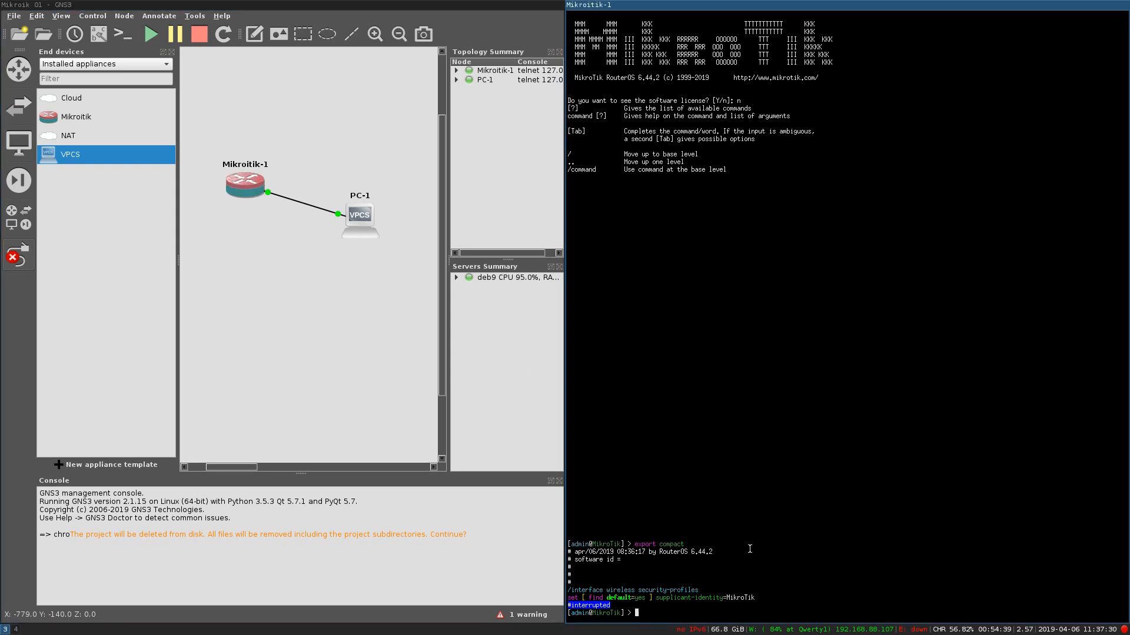
# Step: List the router's interfaces with /interface print, then enter the command adding 10.0.0.1/24 on ether5
pyautogui.write('/interface pr')
pyautogui.press('Return')
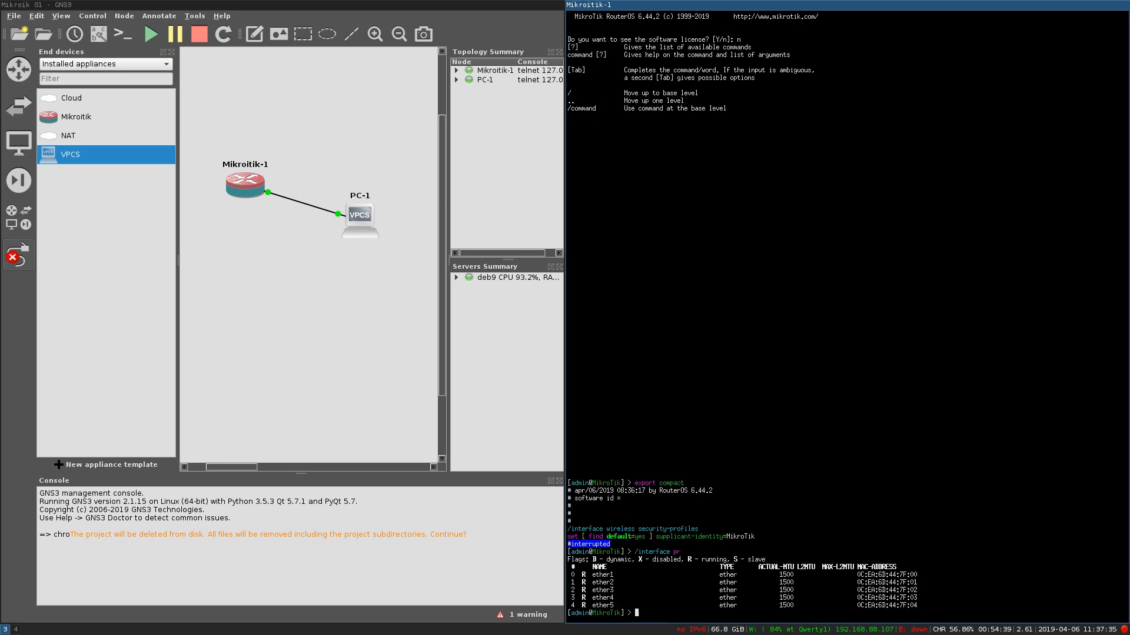
pyautogui.moveTo(599, 605); pyautogui.dragTo(917, 606)
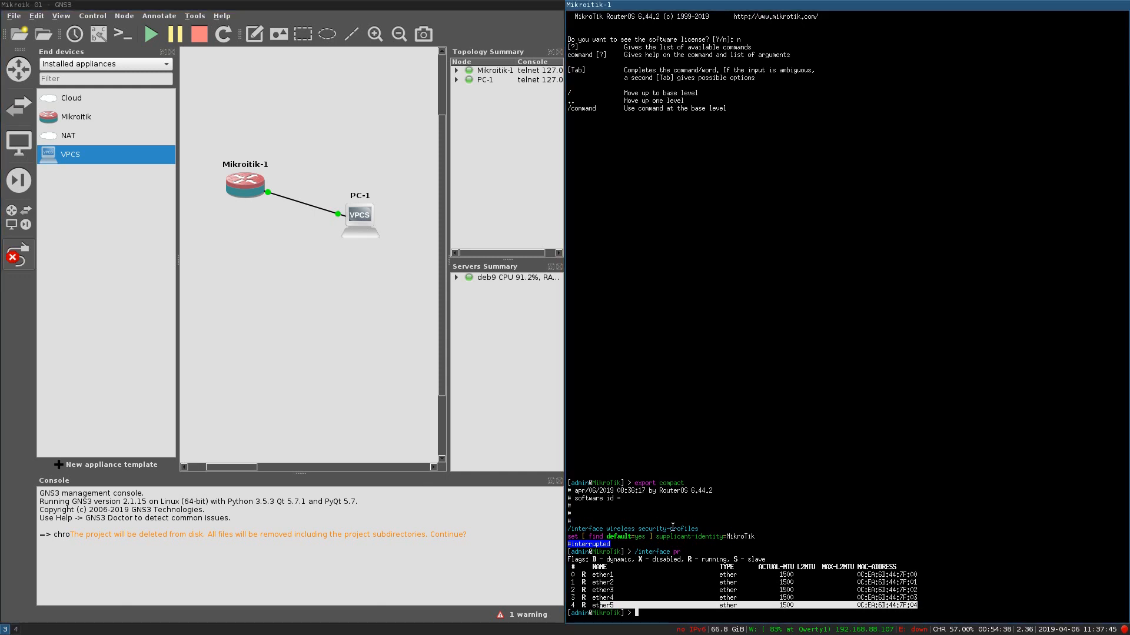
pyautogui.click(744, 514)
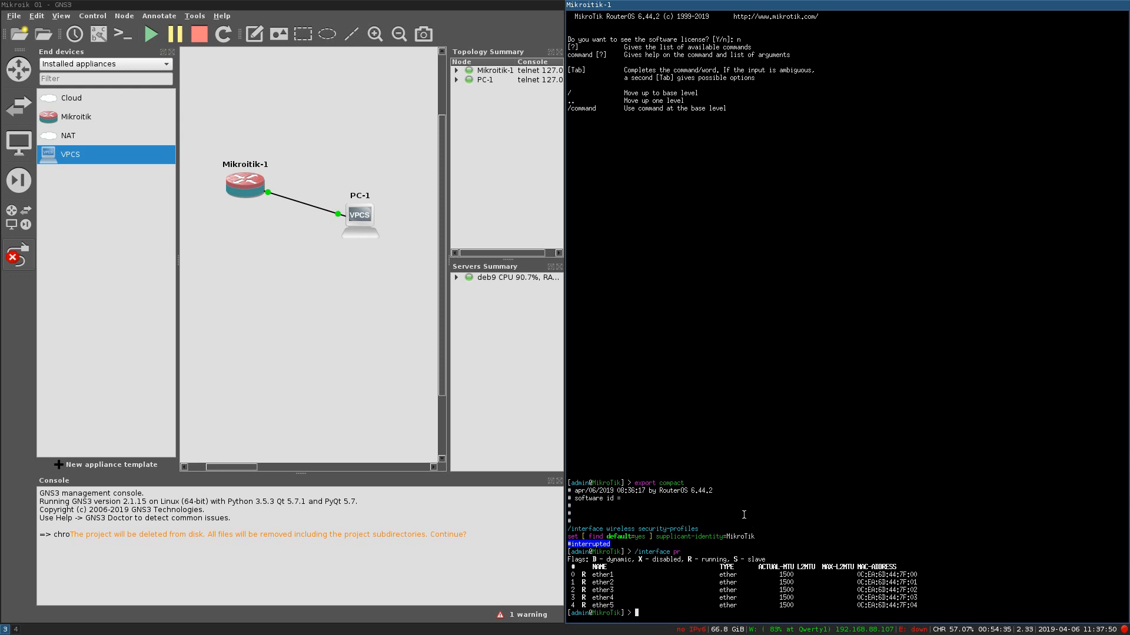
pyautogui.write('/ip address add address=10.0.0.1/24 interface=ether5')
# Step: Assign 10.0.0.1/24 to ether5 and confirm it with ip address print
pyautogui.press('Return')
pyautogui.write('pr')
pyautogui.press('BackSpace')
pyautogui.press('BackSpace')
pyautogui.write('ip ad')
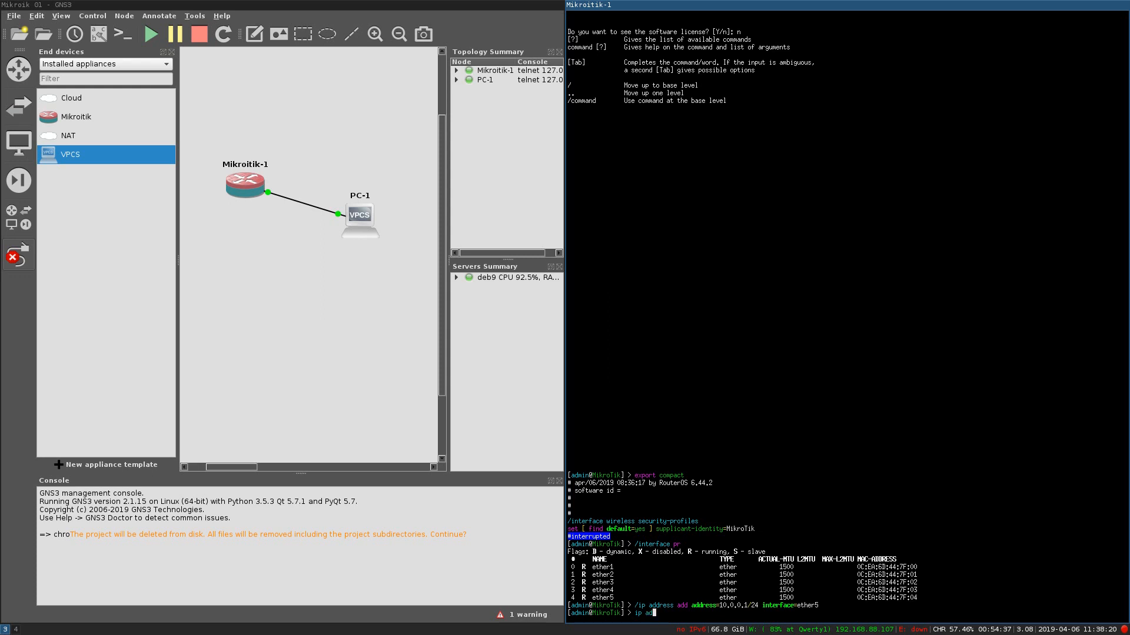
pyautogui.write('dress pr')
pyautogui.press('Return')
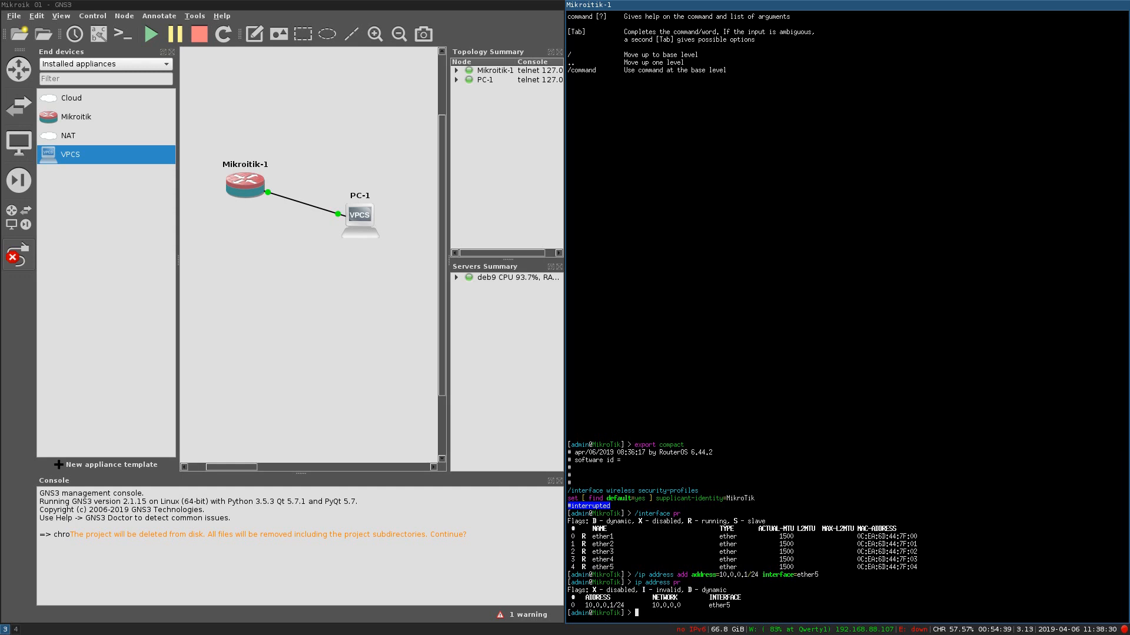
# Step: Add an IP pool named LAN covering 10.0.0.10-10.0.0.20
pyautogui.write('/ip pool ')
pyautogui.write('rang')
pyautogui.press('BackSpace')
pyautogui.press('BackSpace')
pyautogui.press('BackSpace')
pyautogui.press('BackSpace')
pyautogui.press('BackSpace')
pyautogui.write('add ranges=10.0.0.10-10.0.0.20 name=LAN')
# Step: Finish the LAN pool, then add DHCP server 'LAN' on ether5 with address-pool=LAN
pyautogui.press('Return')
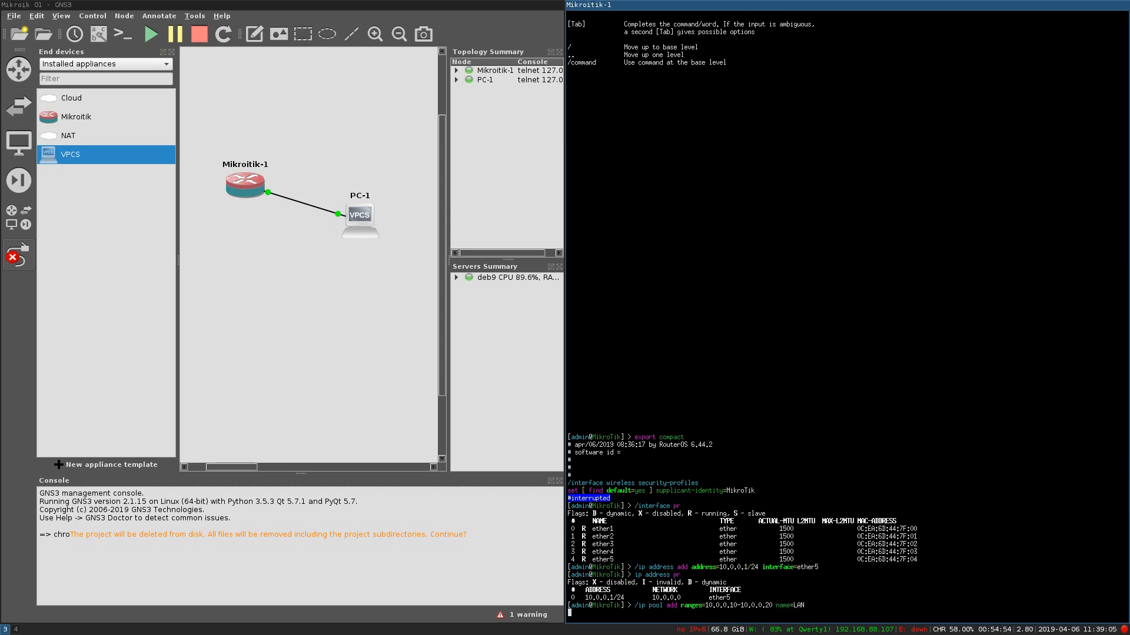
pyautogui.write('/dhcp-')
pyautogui.press('BackSpace')
pyautogui.press('BackSpace')
pyautogui.press('BackSpace')
pyautogui.press('BackSpace')
pyautogui.press('BackSpace')
pyautogui.write('ip dhcp-se')
pyautogui.press('Tab')
pyautogui.press('Return')
pyautogui.write('add ')
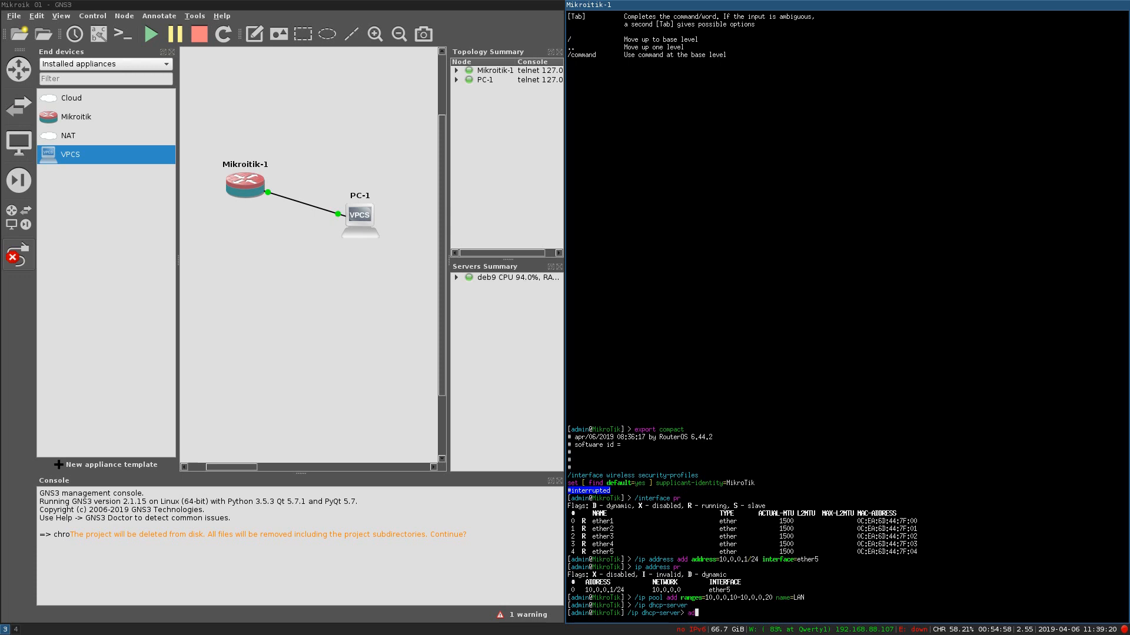
pyautogui.write('name=LAN address-pool=LAN interface=ether')
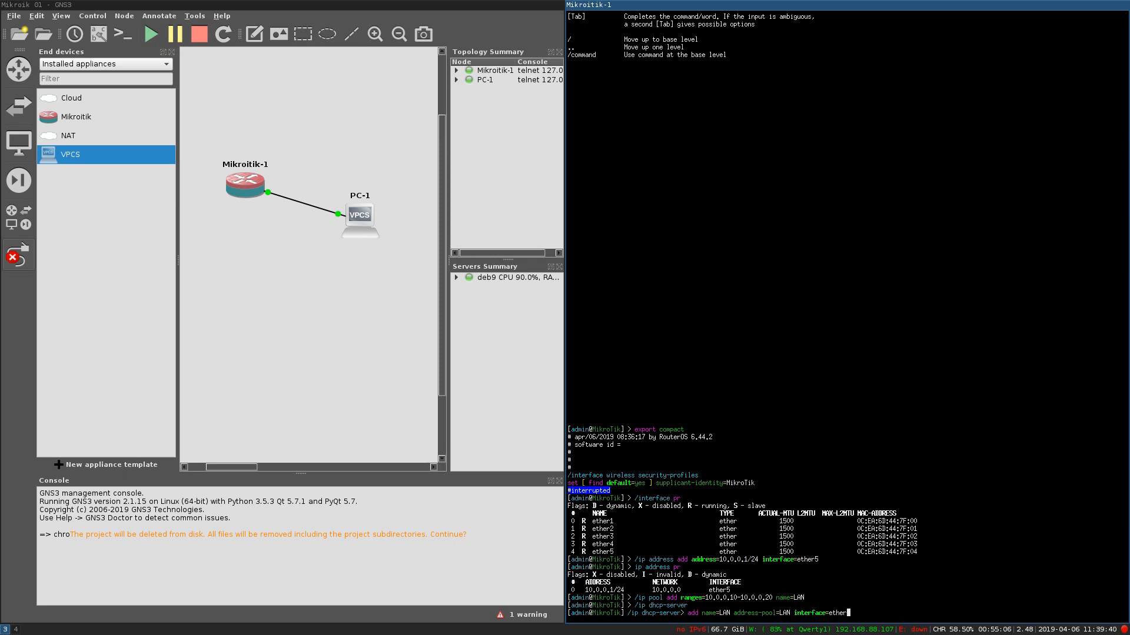
pyautogui.write('5')
pyautogui.press('Return')
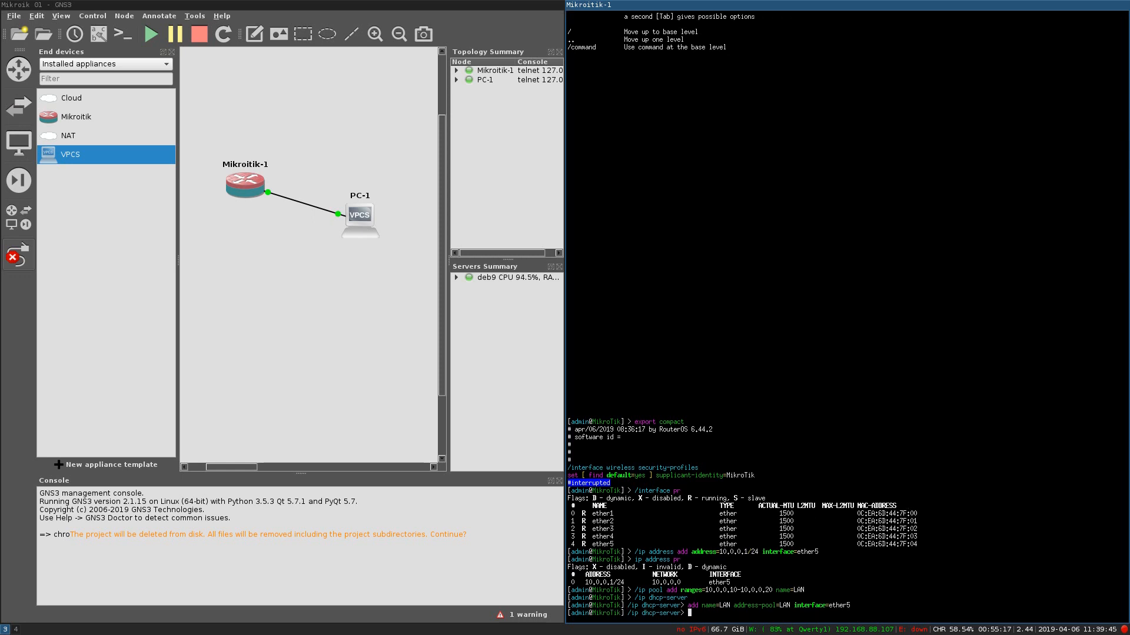
# Step: Enable DHCP server LAN (numbers=0) and confirm it in the server list
pyautogui.write('pr')
pyautogui.press('Return')
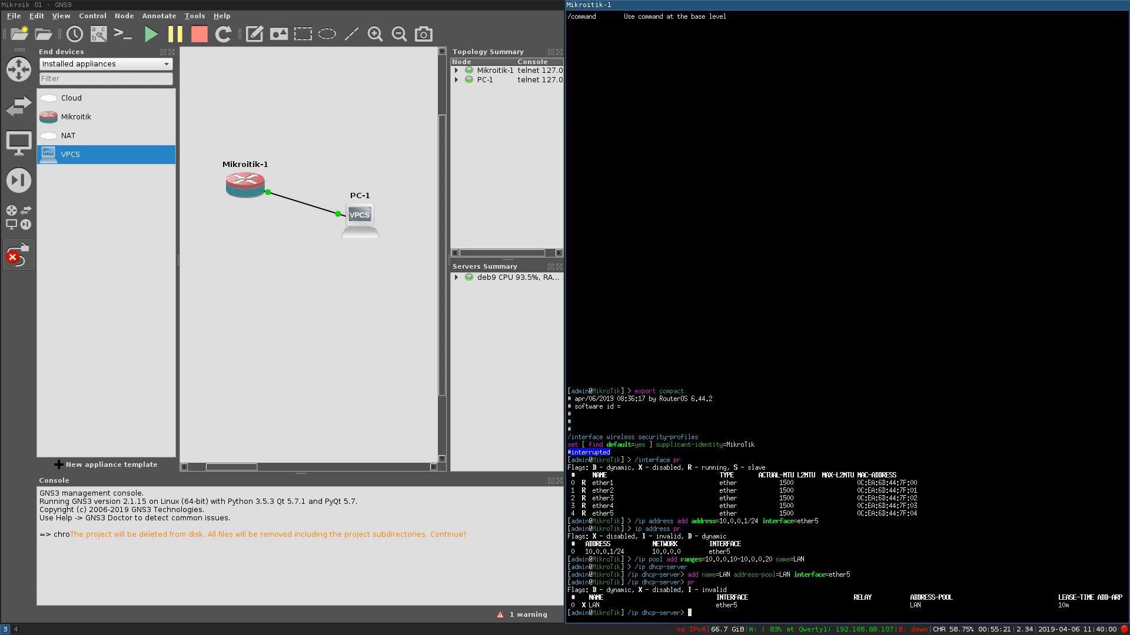
pyautogui.write('enable numbers=0')
pyautogui.press('Return')
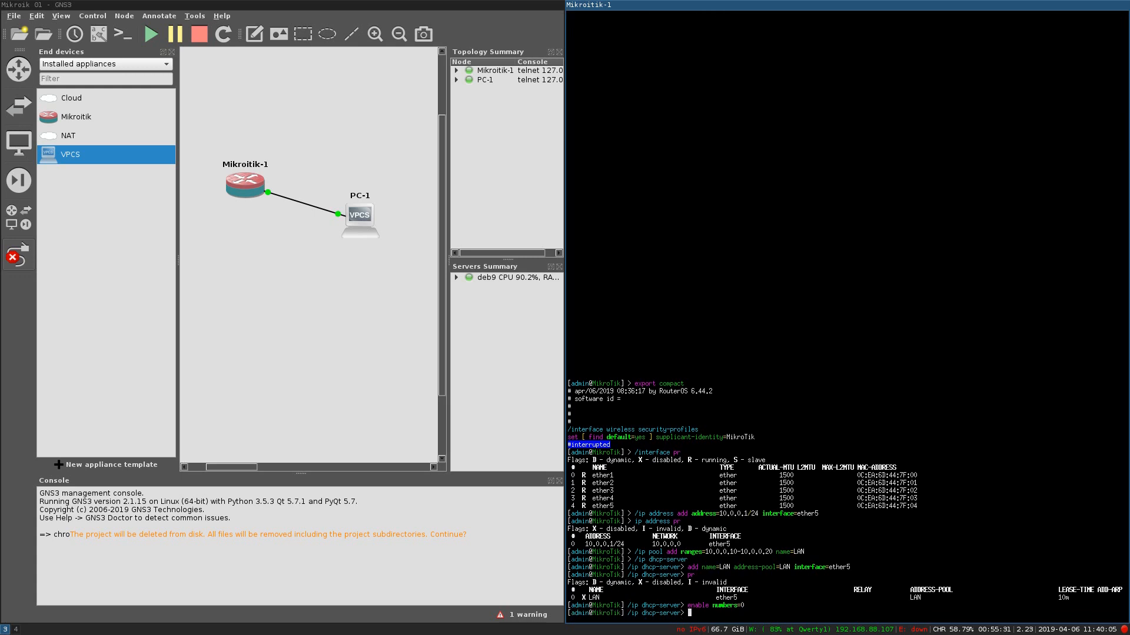
pyautogui.write('pr')
pyautogui.press('Return')
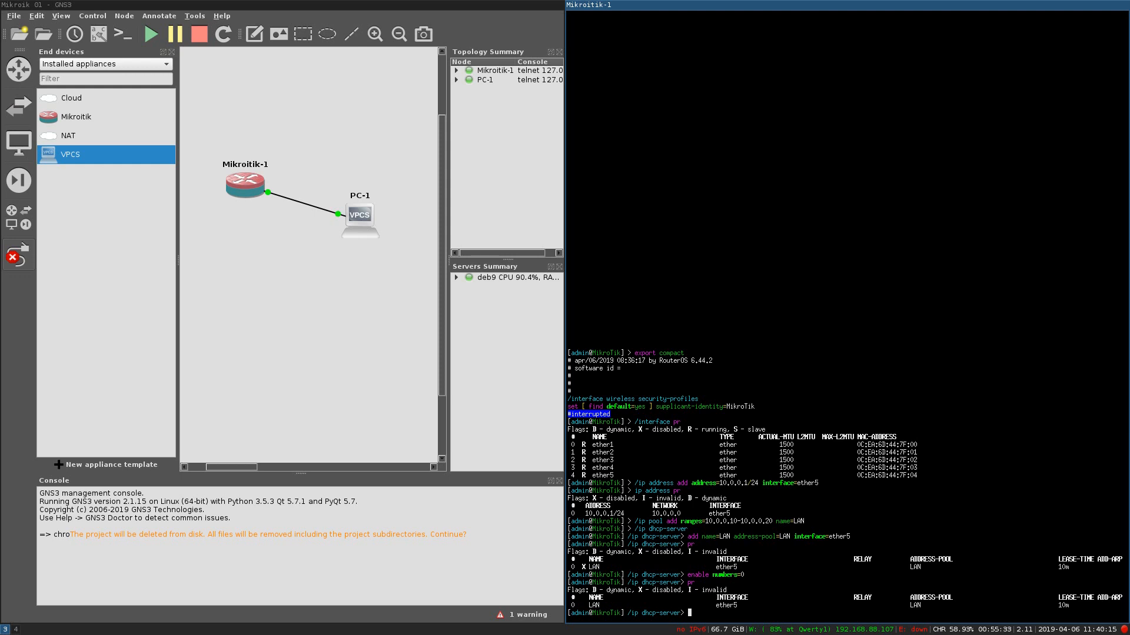
# Step: Move to the /ip dhcp-server network level and begin an add command
pyautogui.write('/ip dhcp-server network')
pyautogui.press('Return')
pyautogui.write('add')
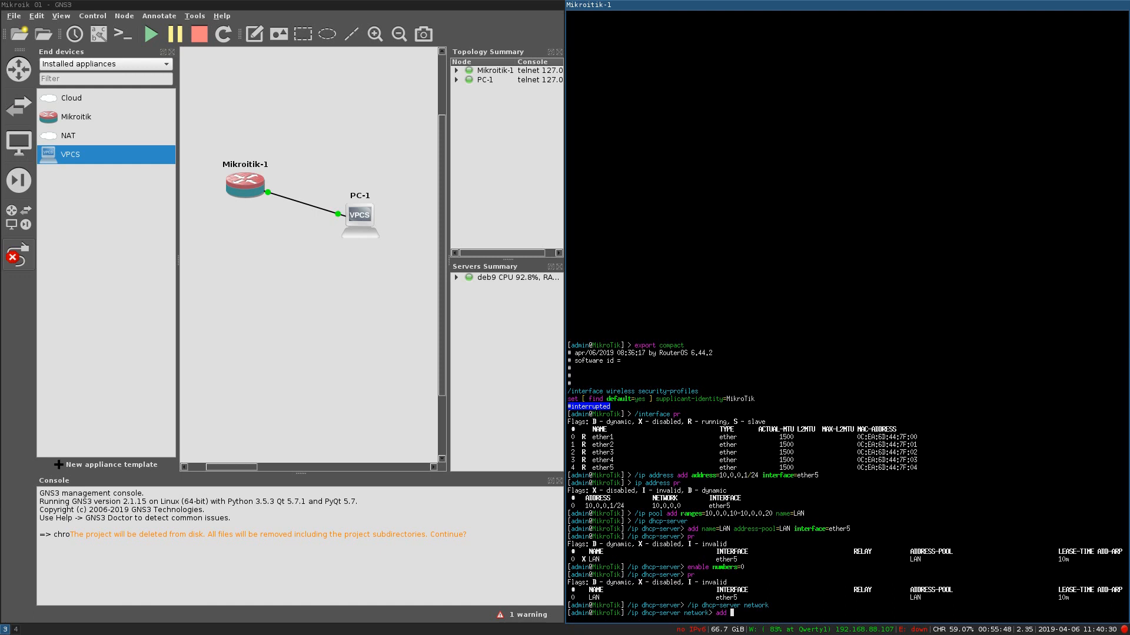
# Step: Add DHCP network 10.0.0.0/24 with gateway 10.0.0.1 and DNS 1.1.1.1, then list it
pyautogui.write('bo')
pyautogui.press('Tab')
pyautogui.press('BackSpace')
pyautogui.press('BackSpace')
pyautogui.press('BackSpace')
pyautogui.press('BackSpace')
pyautogui.press('BackSpace')
pyautogui.press('BackSpace')
pyautogui.press('BackSpace')
pyautogui.press('BackSpace')
pyautogui.press('BackSpace')
pyautogui.press('BackSpace')
pyautogui.press('BackSpace')
pyautogui.press('BackSpace')
pyautogui.press('BackSpace')
pyautogui.press('BackSpace')
pyautogui.press('BackSpace')
pyautogui.press('Tab')
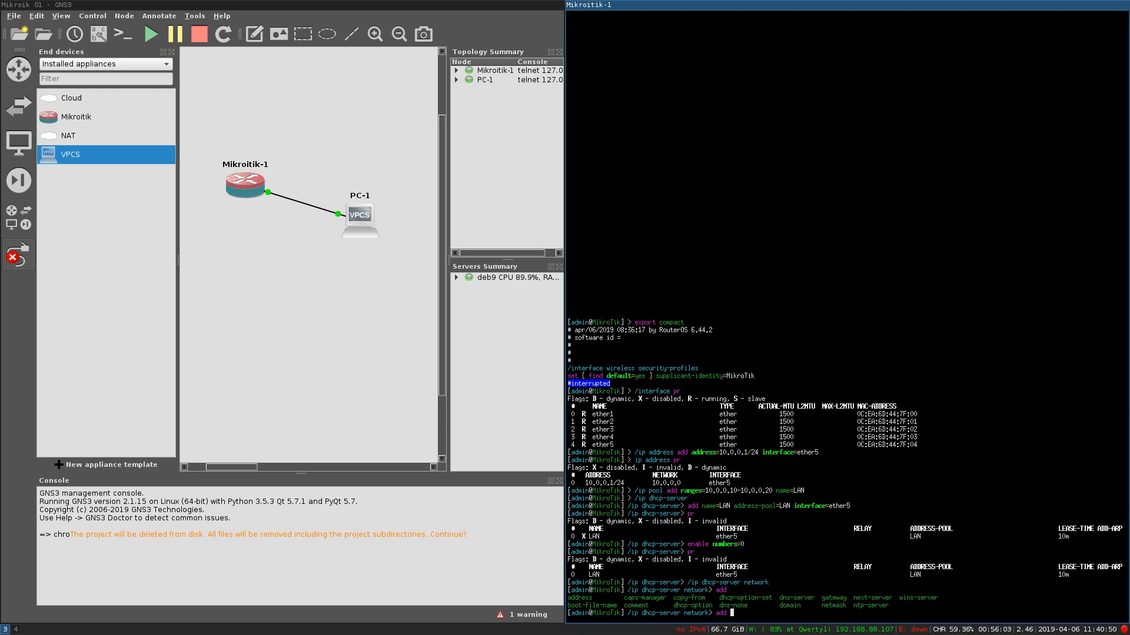
pyautogui.press('Tab')
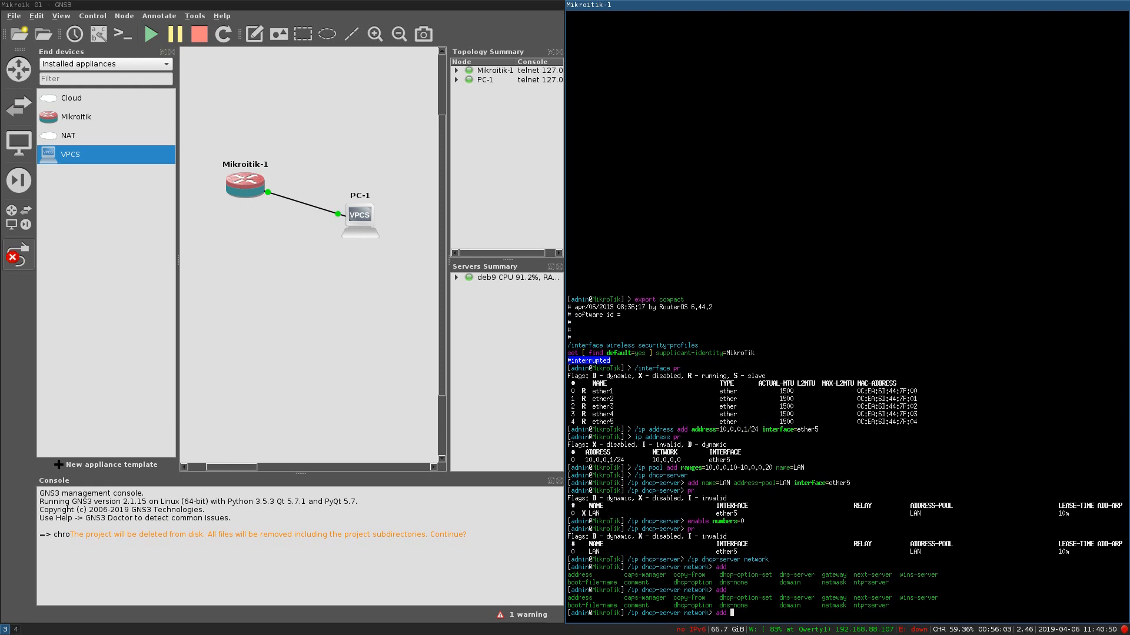
pyautogui.write('address=')
pyautogui.write('10.0.0.0')
pyautogui.write('/24')
pyautogui.write(' g')
pyautogui.write('ns-server=')
pyautogui.write('1.1.1.1')
pyautogui.write(' gateway=')
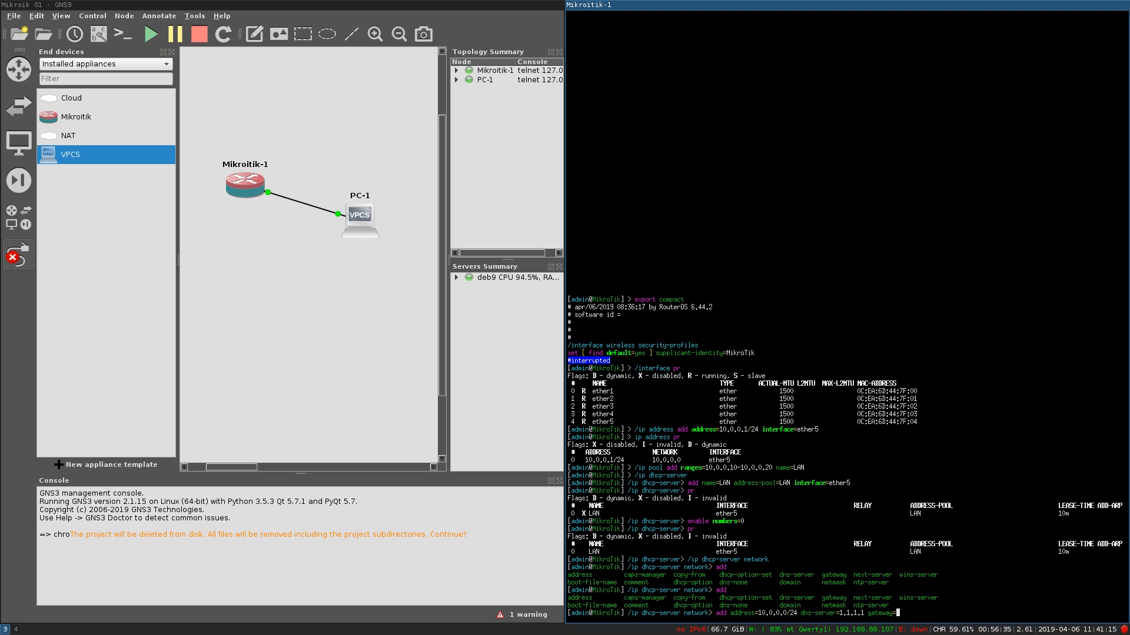
pyautogui.write('10.0.0.1')
pyautogui.press('Return')
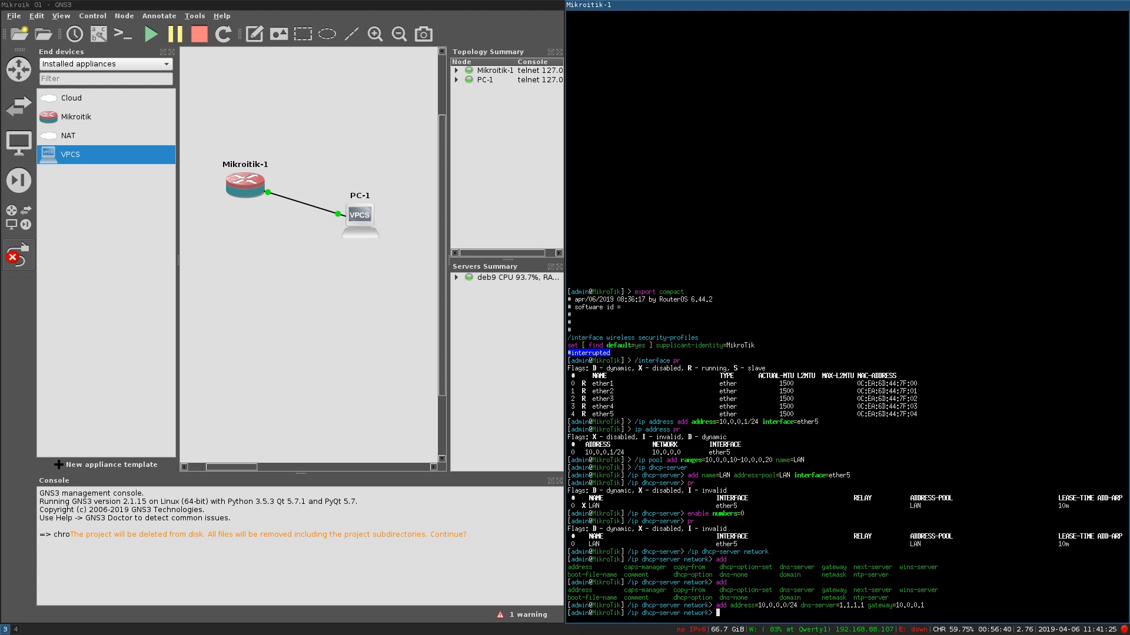
pyautogui.write('pr')
pyautogui.press('Return')
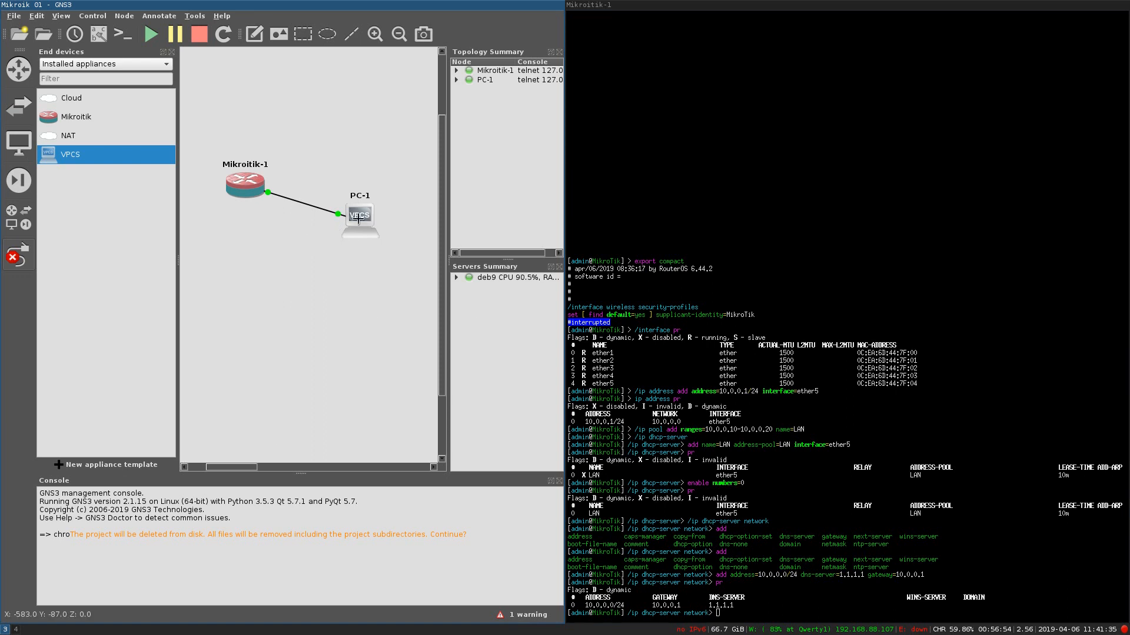
# Step: Cancel the Add a link tool and open PC-1's VPCS console
pyautogui.click(358, 216)
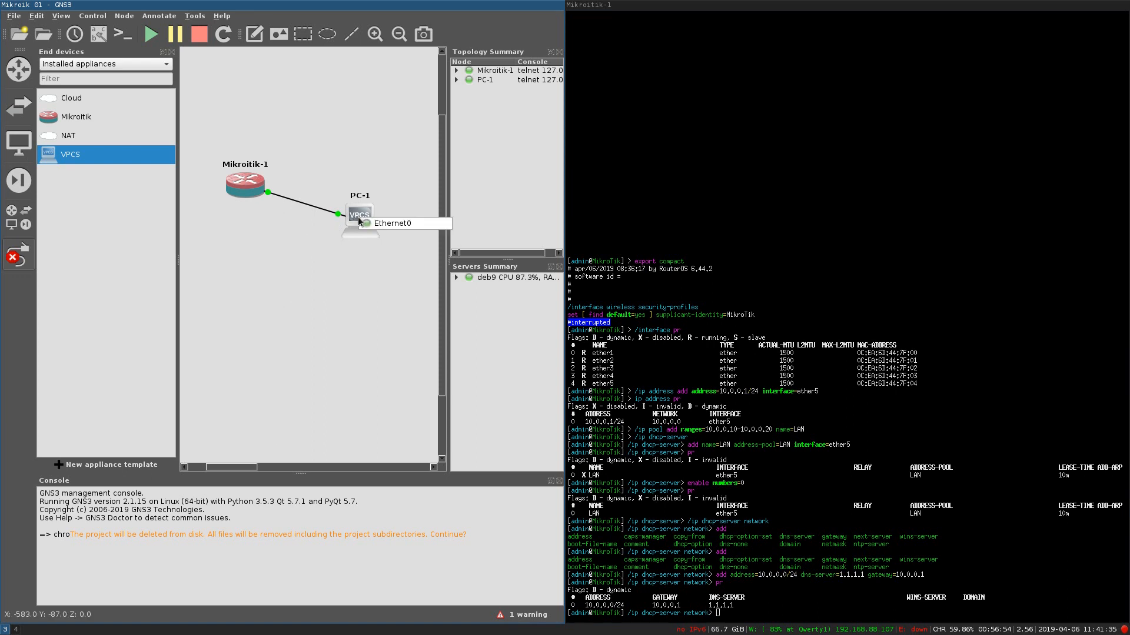
pyautogui.click(25, 259)
pyautogui.click(25, 259)
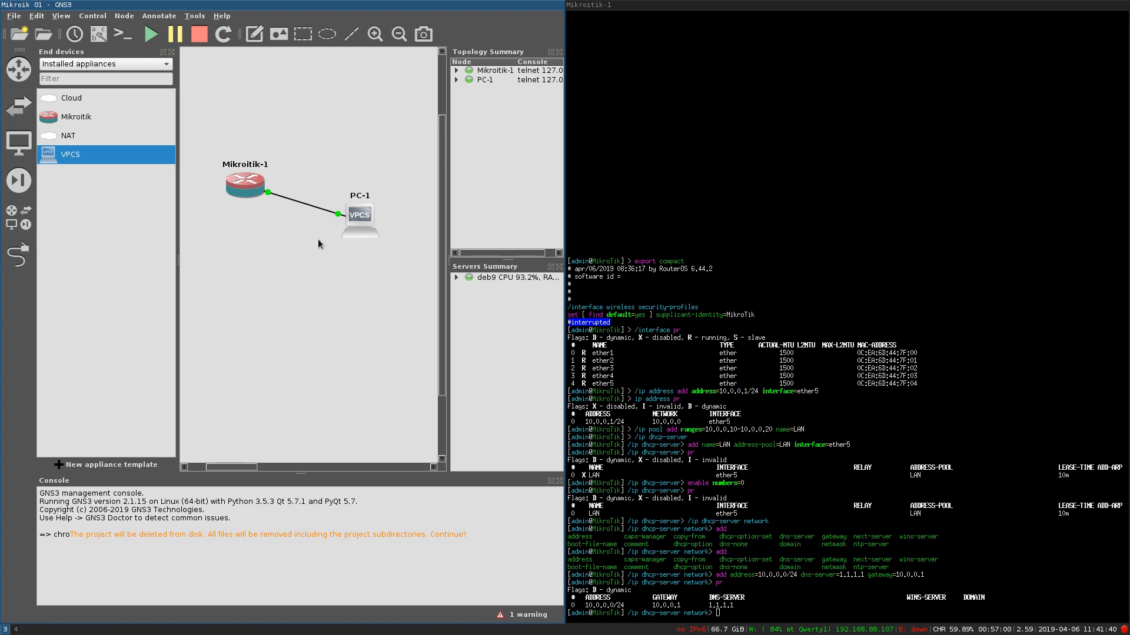
pyautogui.doubleClick(364, 221)
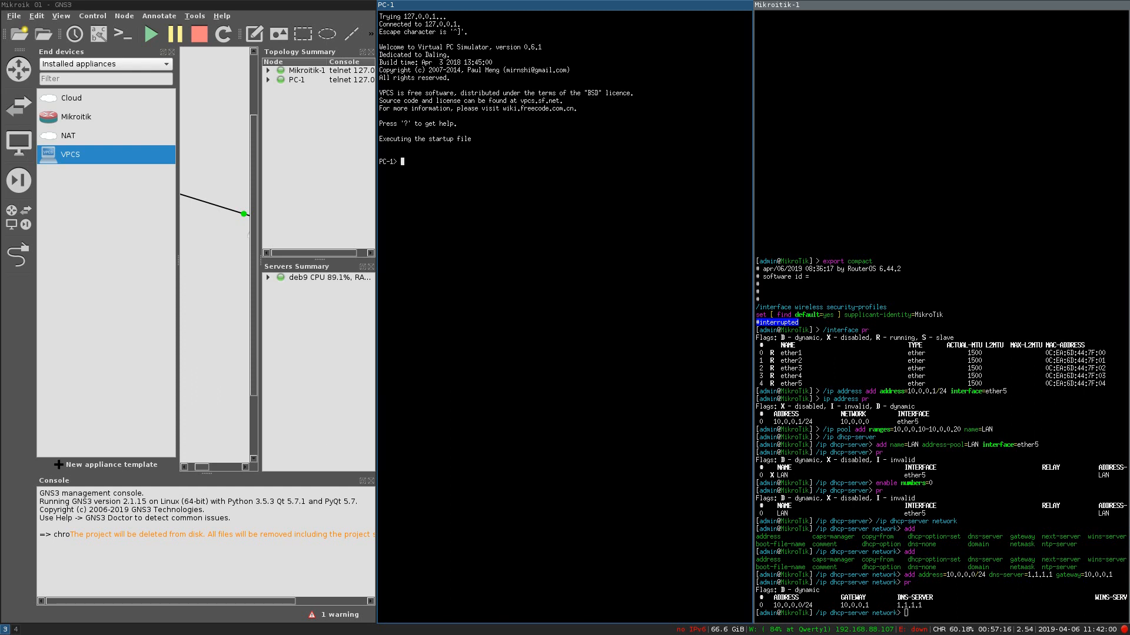
# Step: Get PC-1 a DHCP address and confirm it received 10.0.0.20/24
pyautogui.write('?')
pyautogui.press('Return')
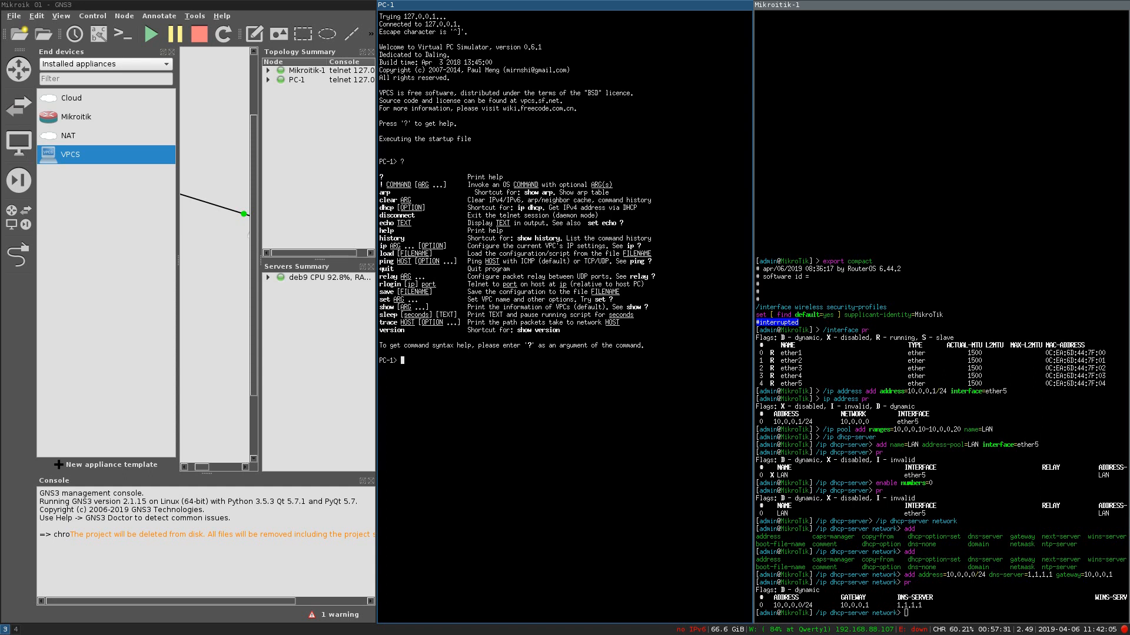
pyautogui.write('dhcp')
pyautogui.press('Return')
pyautogui.write('show ip')
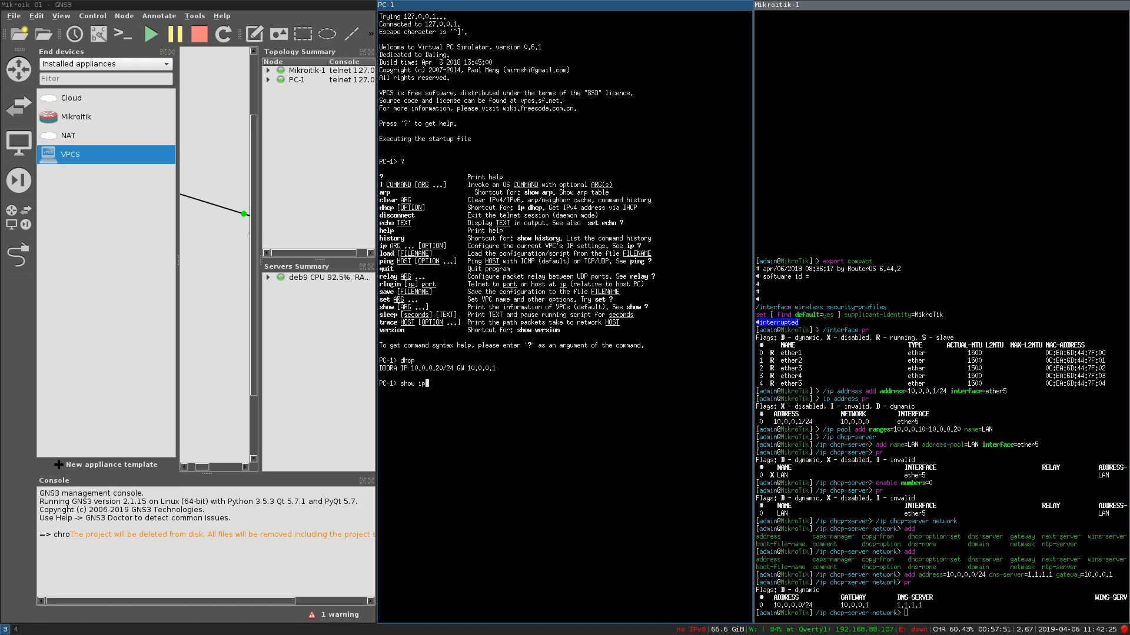
pyautogui.press('Return')
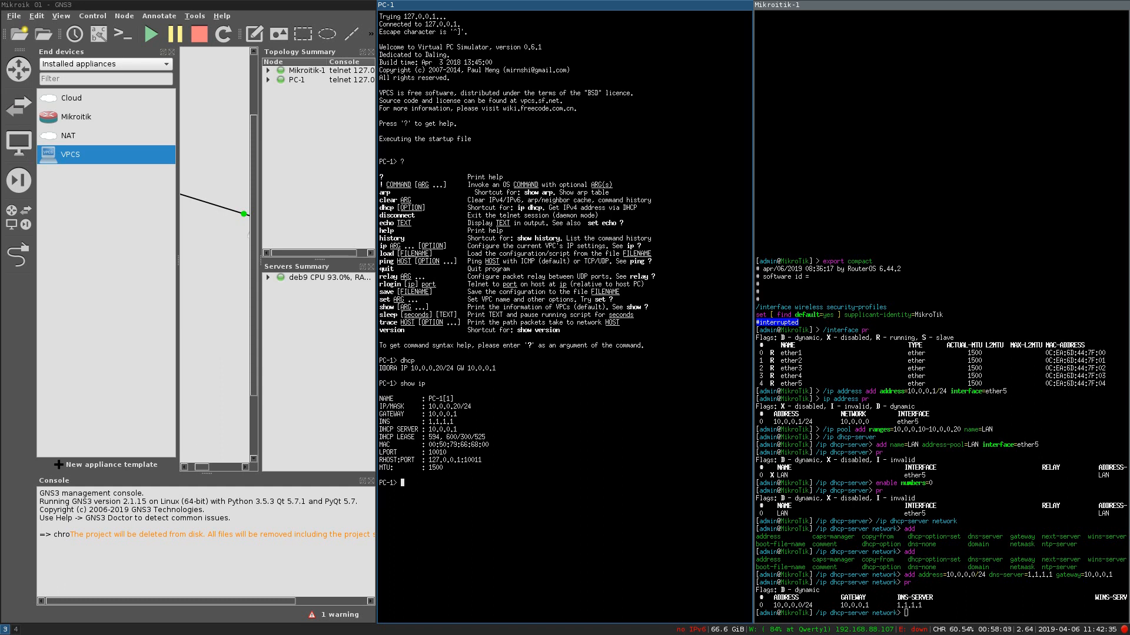
# Step: Ping the router at 10.0.0.1 from PC-1, and return the router console to root
pyautogui.write('ping 10.0.0.1')
pyautogui.press('Return')
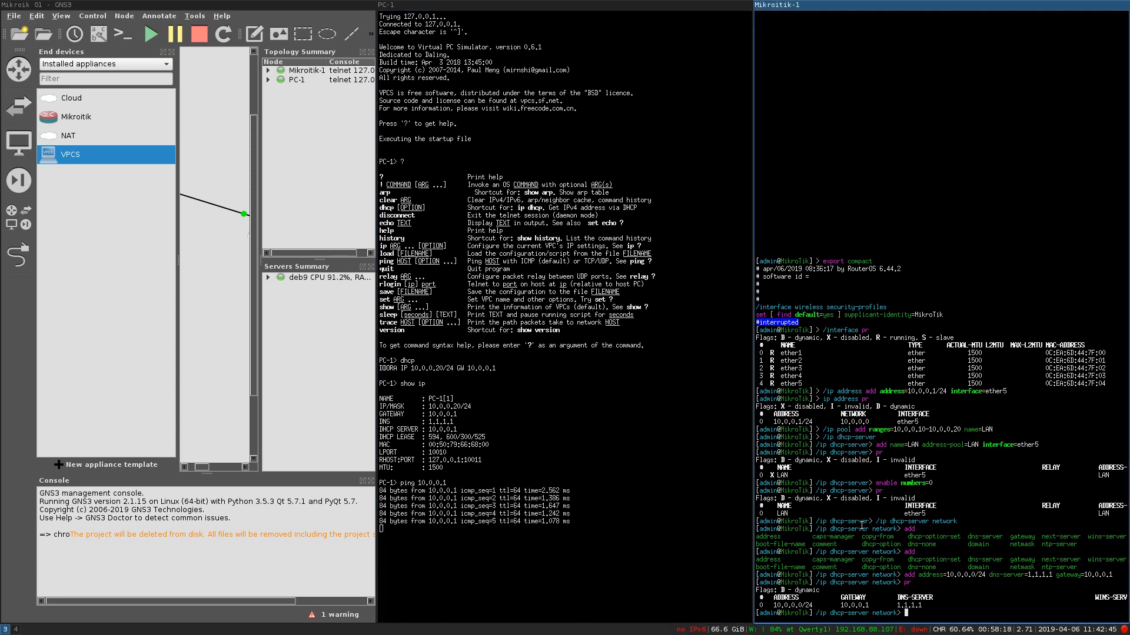
pyautogui.write('/')
pyautogui.press('Return')
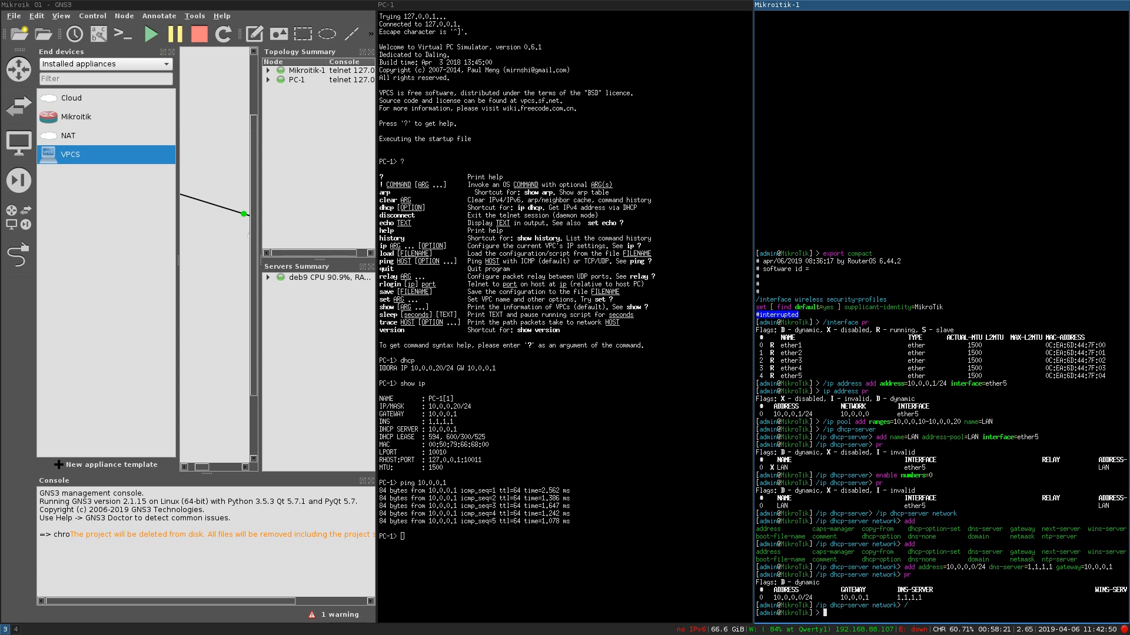
# Step: Ping PC-1 at 10.0.0.20 from the router
pyautogui.write('pr')
pyautogui.press('BackSpace')
pyautogui.write('ing 10.0.0.20')
pyautogui.press('Return')
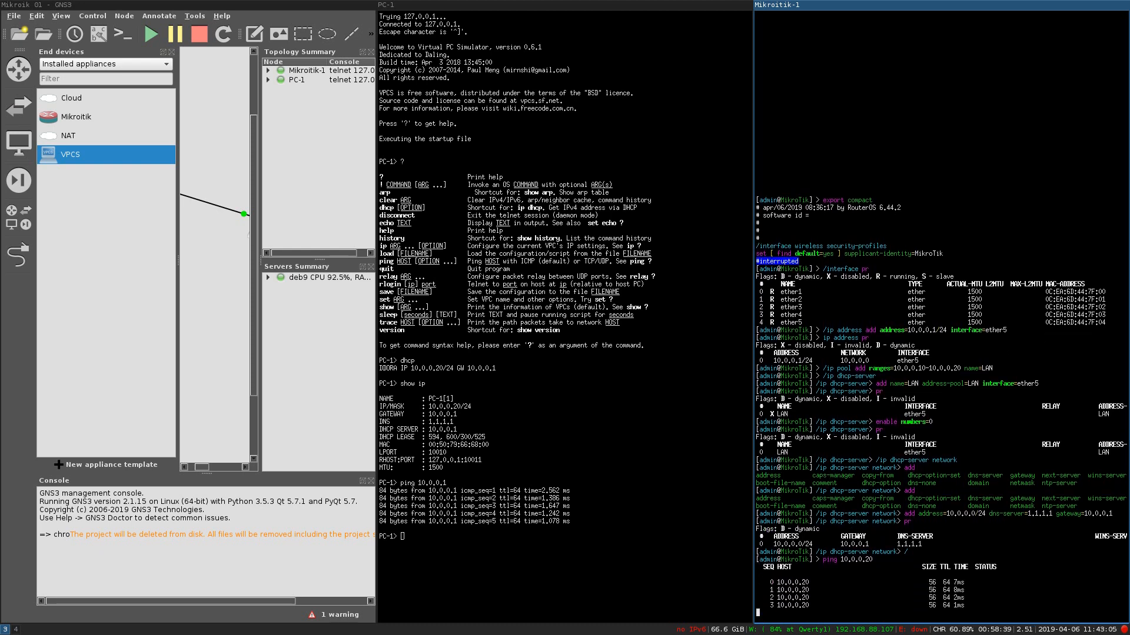
# Step: List the router's DHCP leases under /ip dhcp-server lease, showing 10.0.0.20 bound
pyautogui.write('/dhc')
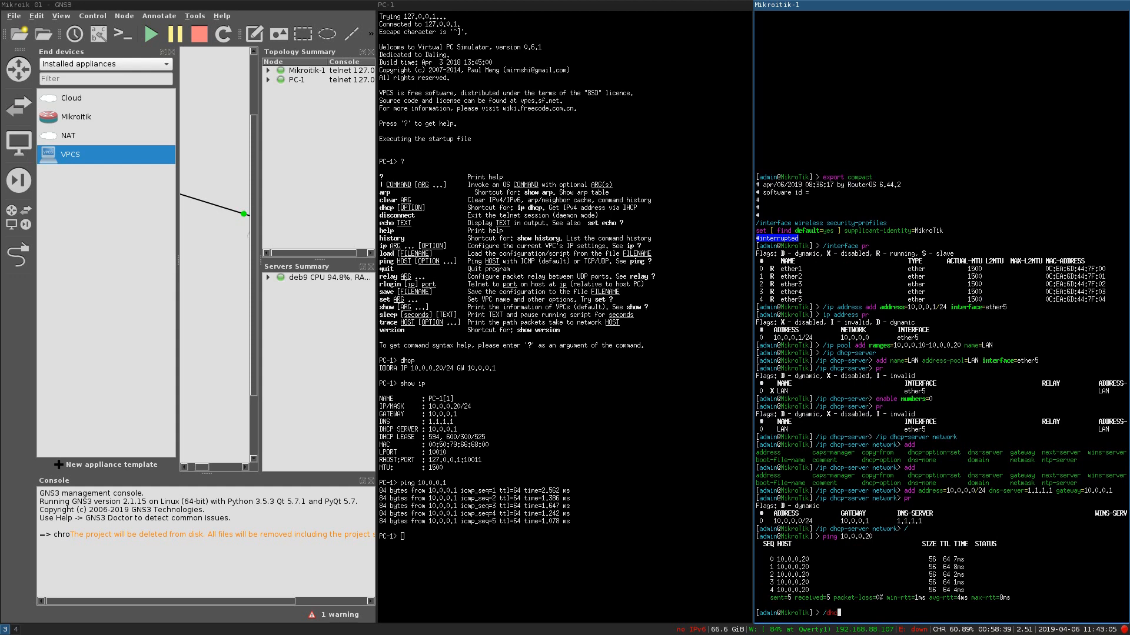
pyautogui.write('p-server')
pyautogui.press('BackSpace')
pyautogui.press('BackSpace')
pyautogui.press('BackSpace')
pyautogui.hotkey('ctrl', 'c')
pyautogui.write('/ip dhcp-ser')
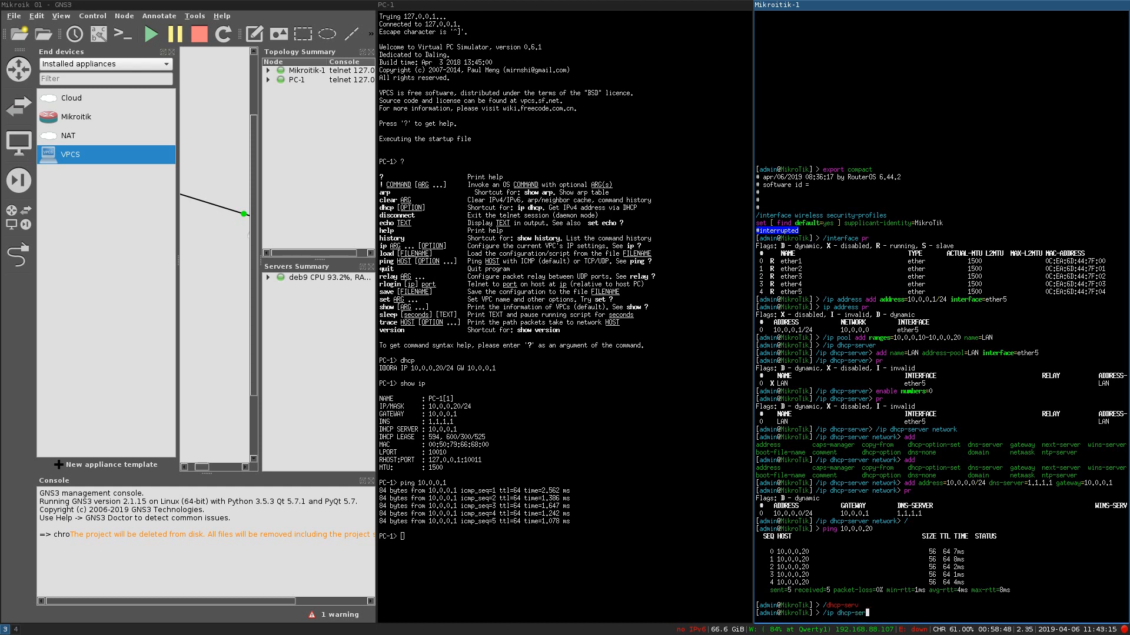
pyautogui.write('ver lease')
pyautogui.press('Return')
pyautogui.write('pr')
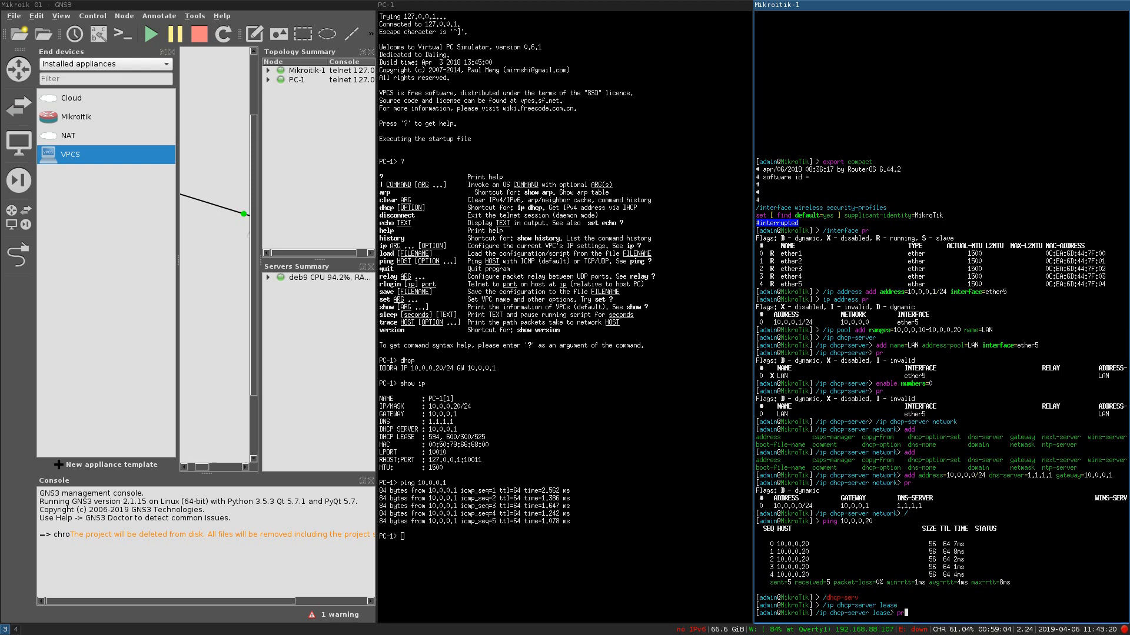
pyautogui.press('Return')
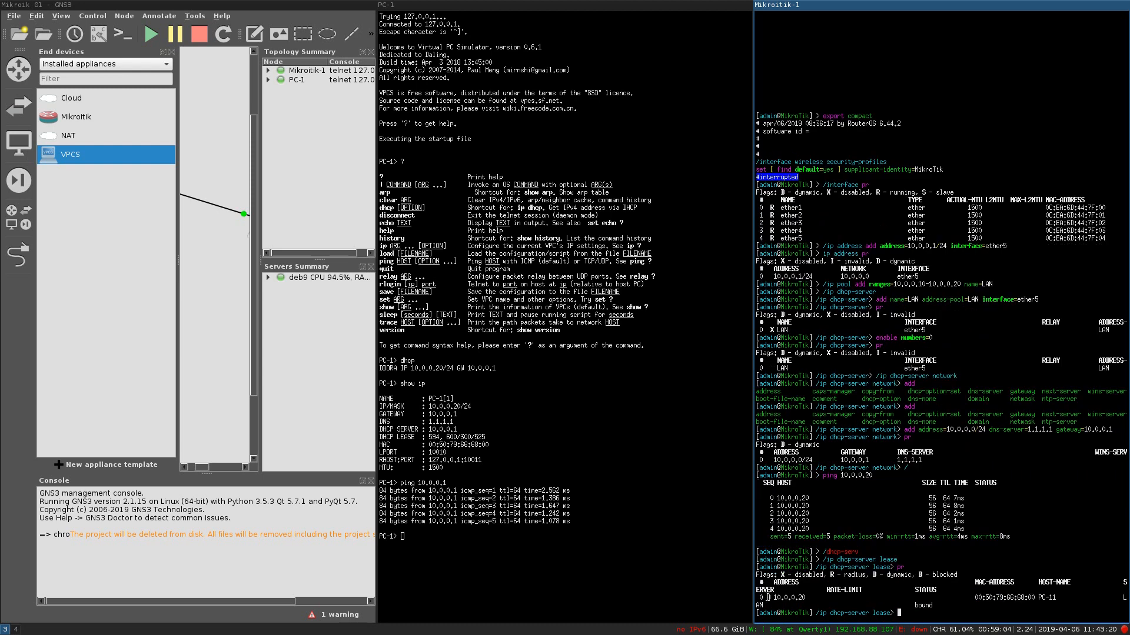
# Step: Highlight the lease's host name and compare it against the PC-1 console
pyautogui.doubleClick(1058, 601)
pyautogui.click(1064, 598)
pyautogui.moveTo(1065, 598); pyautogui.dragTo(1042, 598)
pyautogui.click(545, 572)
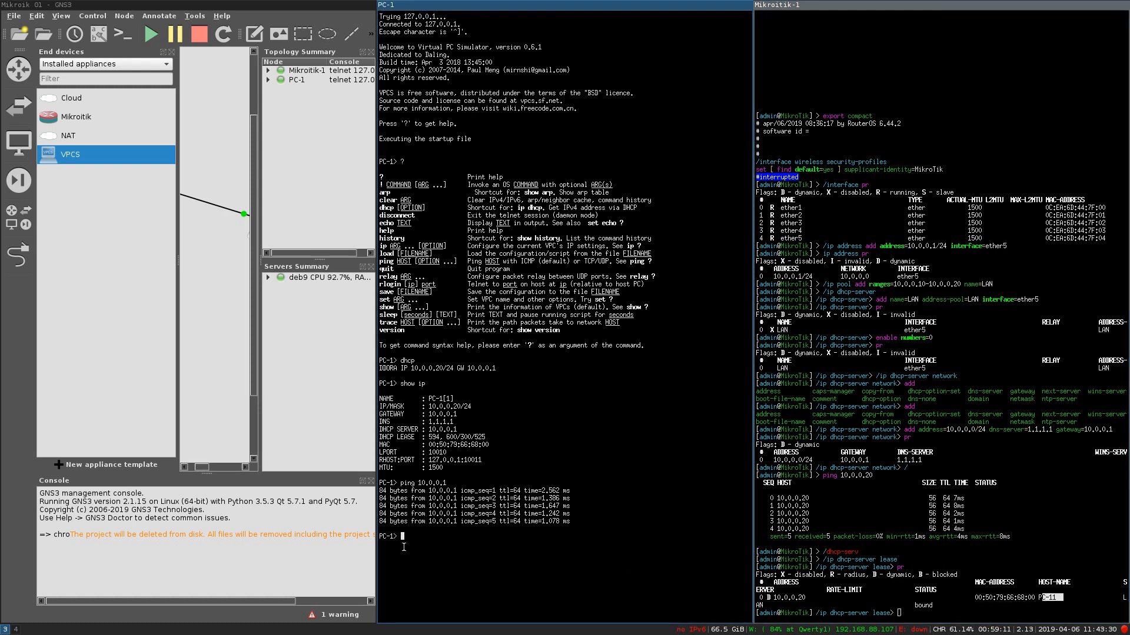
pyautogui.click(777, 571)
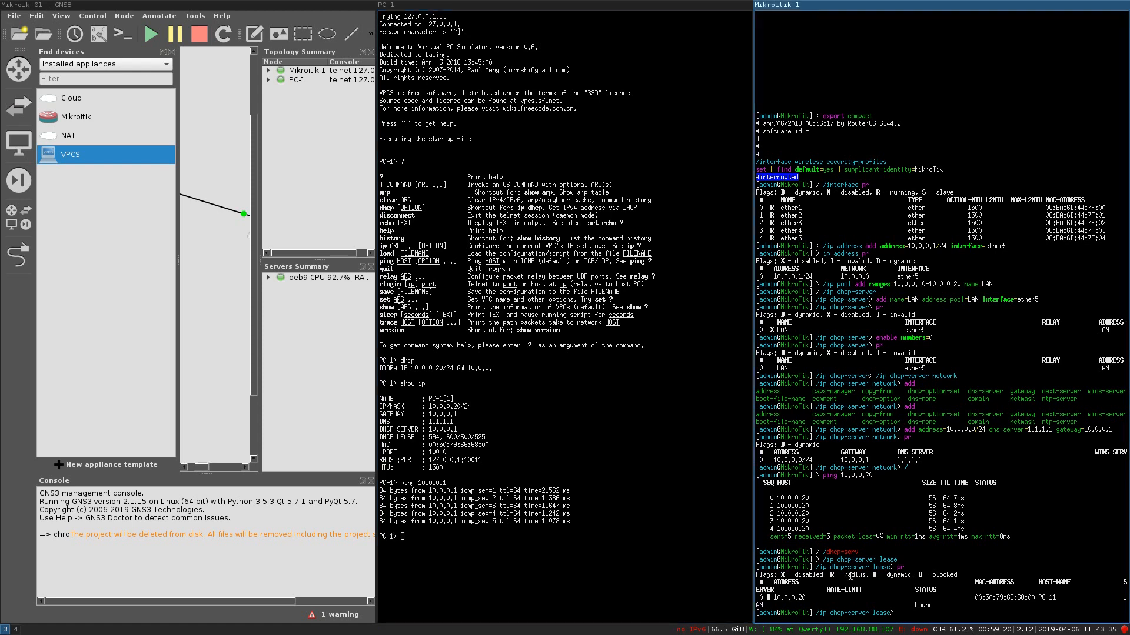